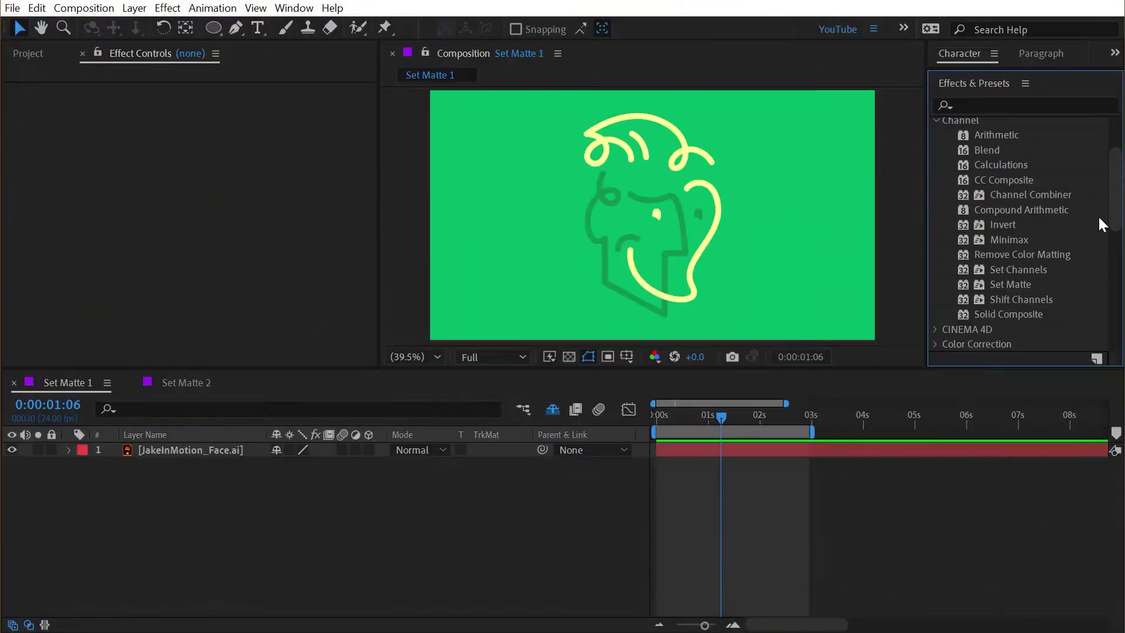
# Scroll up in the Set Matte 1 timeline to bring the face layer into view.
pyautogui.scroll(1, 1112, 188)
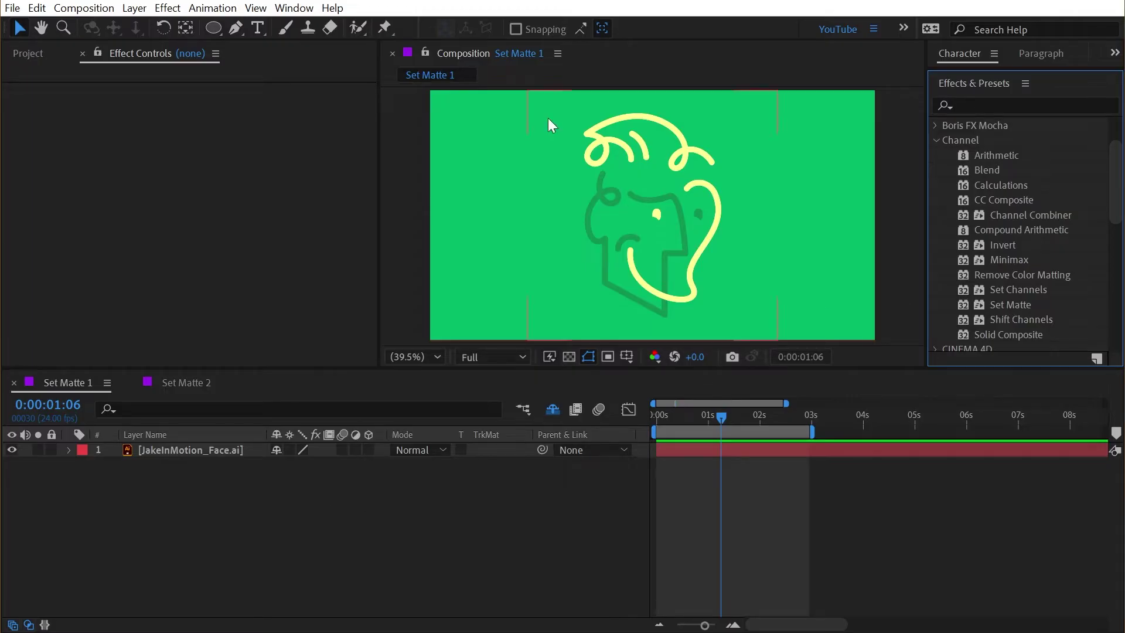
# Add a white 600 × 600 solid, move it right of the face, and apply Set Matte.
pyautogui.click(577, 300)
pyautogui.hotkey('ctrl', 'y')
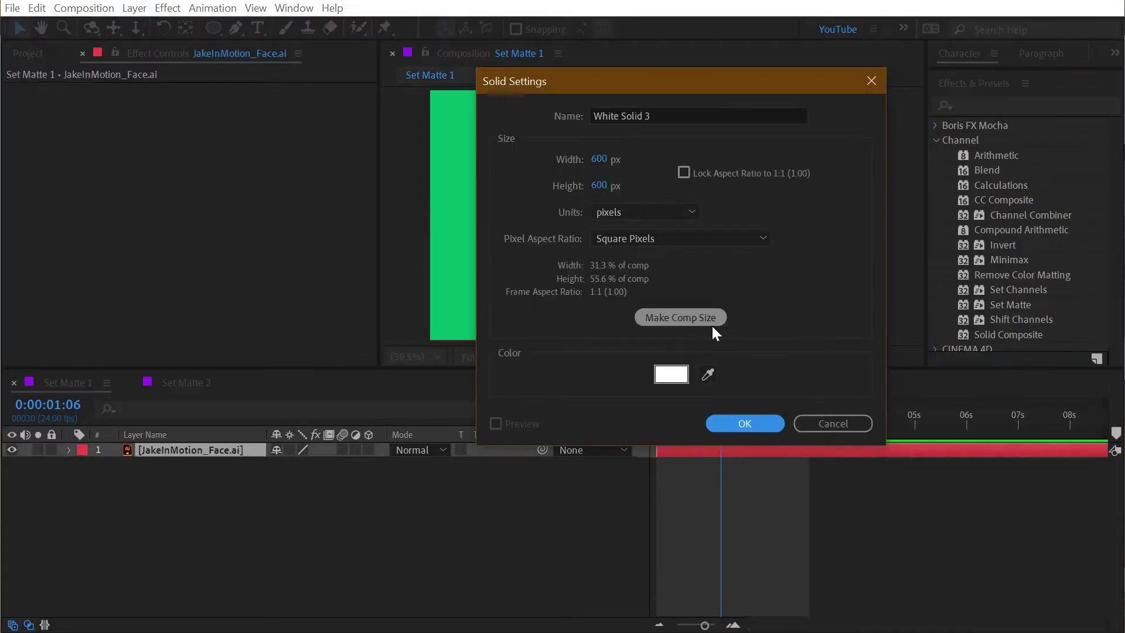
pyautogui.click(744, 423)
pyautogui.moveTo(678, 193); pyautogui.dragTo(815, 203)
pyautogui.moveTo(1009, 304); pyautogui.dragTo(831, 232)
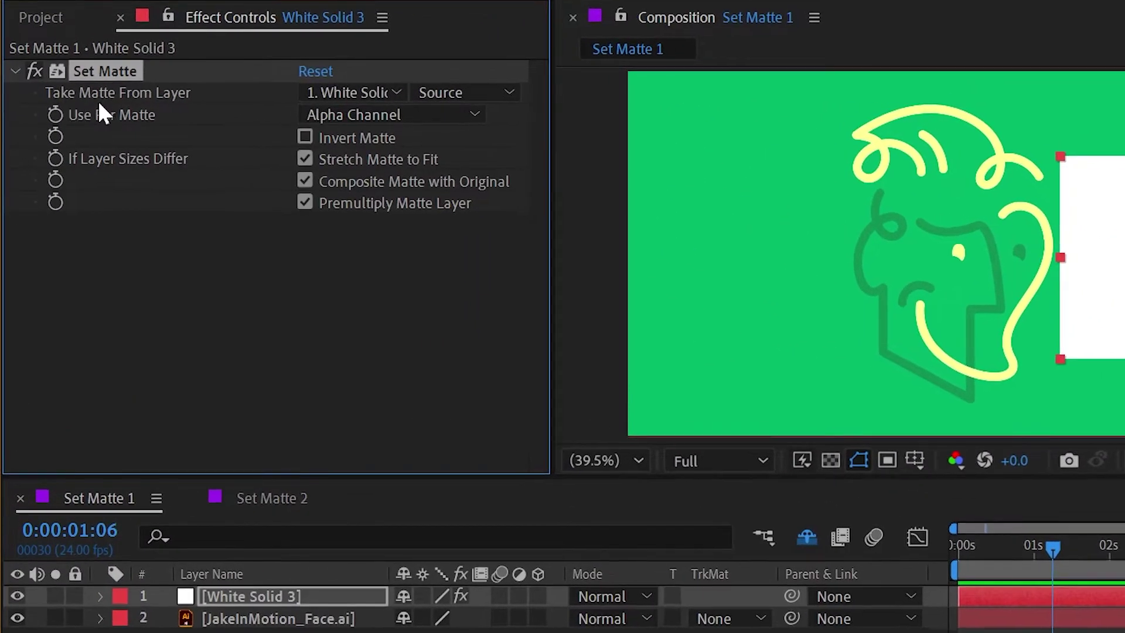
# Take the solid's matte from JakeInMotion_Face.ai and drag the white face over the yellow one.
pyautogui.click(316, 92)
pyautogui.click(388, 177)
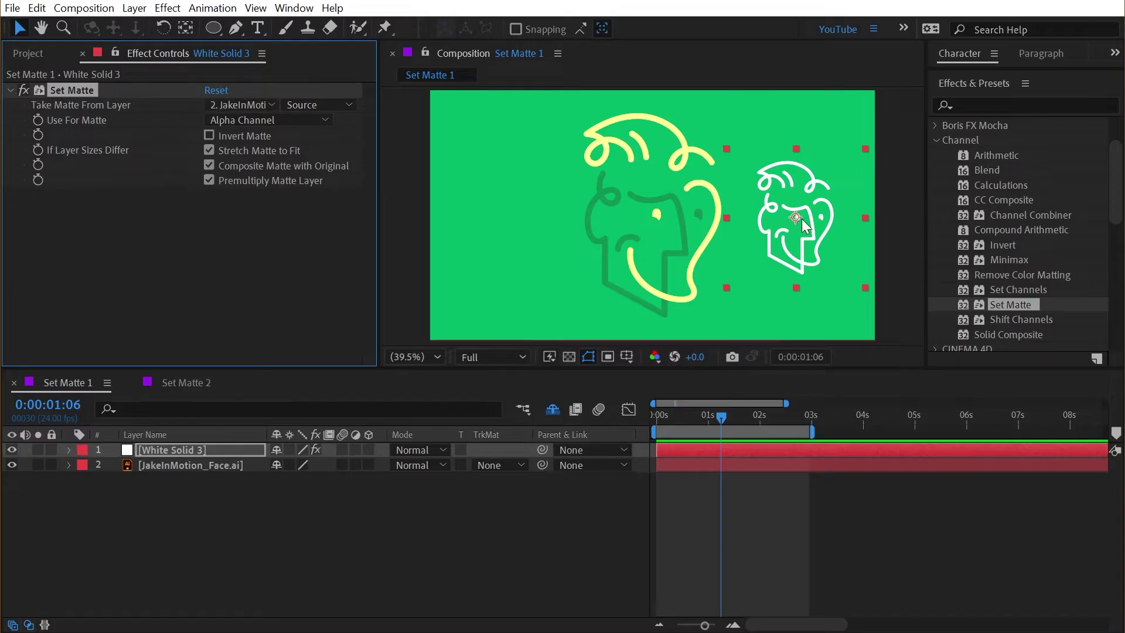
pyautogui.moveTo(812, 233); pyautogui.dragTo(632, 206)
pyautogui.moveTo(597, 170); pyautogui.dragTo(725, 225)
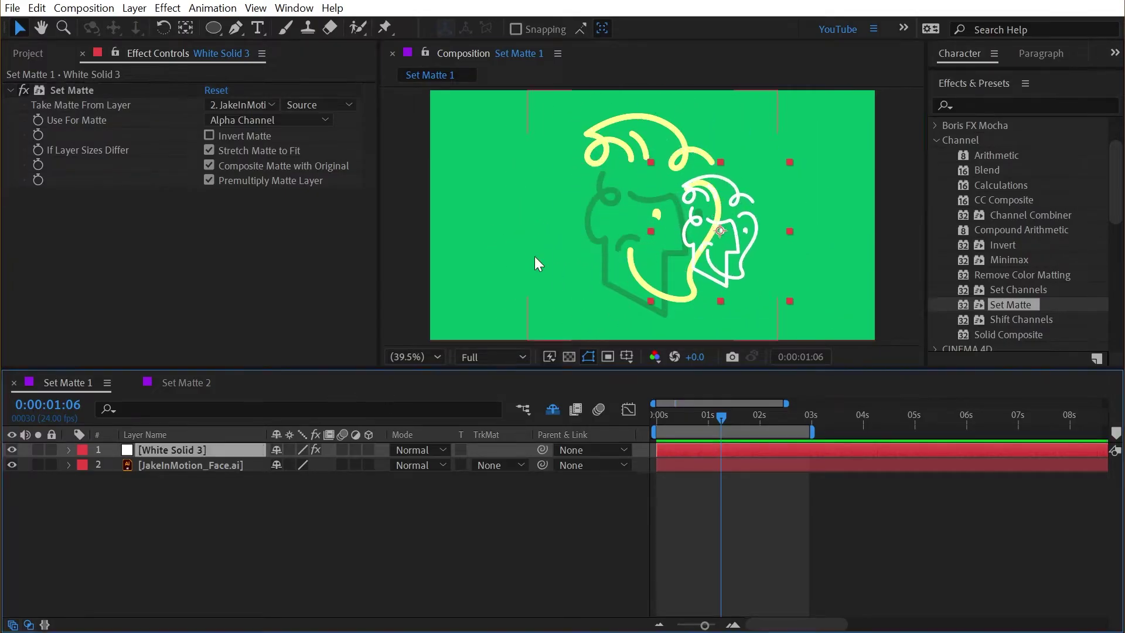
# Reset the white solid's Position to 960, 540, then toggle Set Matte off and on.
pyautogui.press('p')
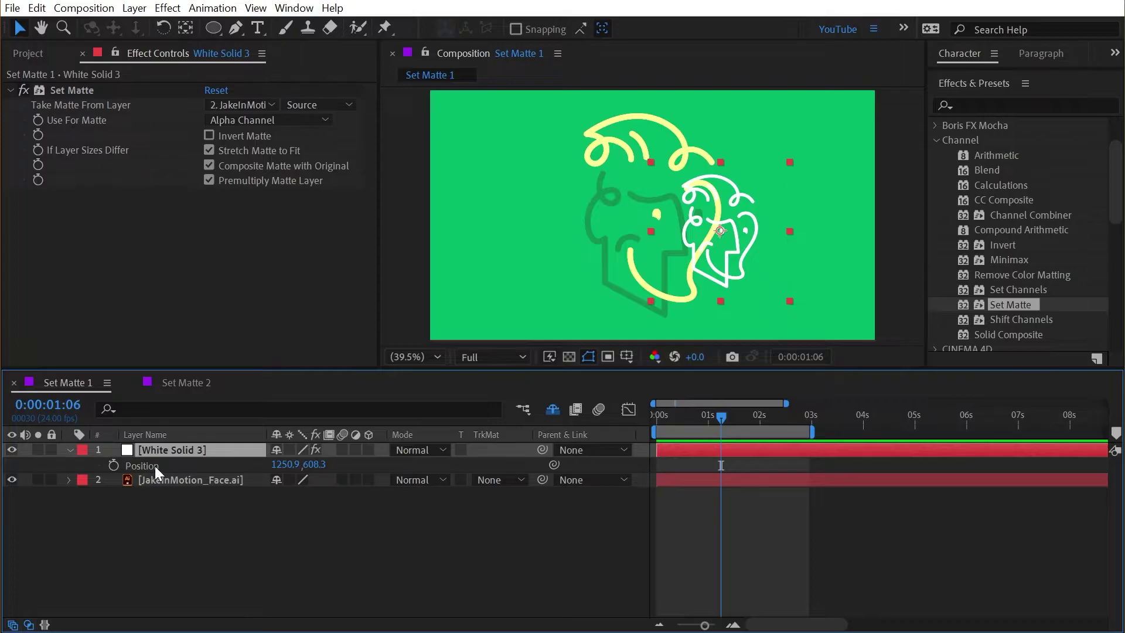
pyautogui.rightClick(155, 466)
pyautogui.click(232, 611)
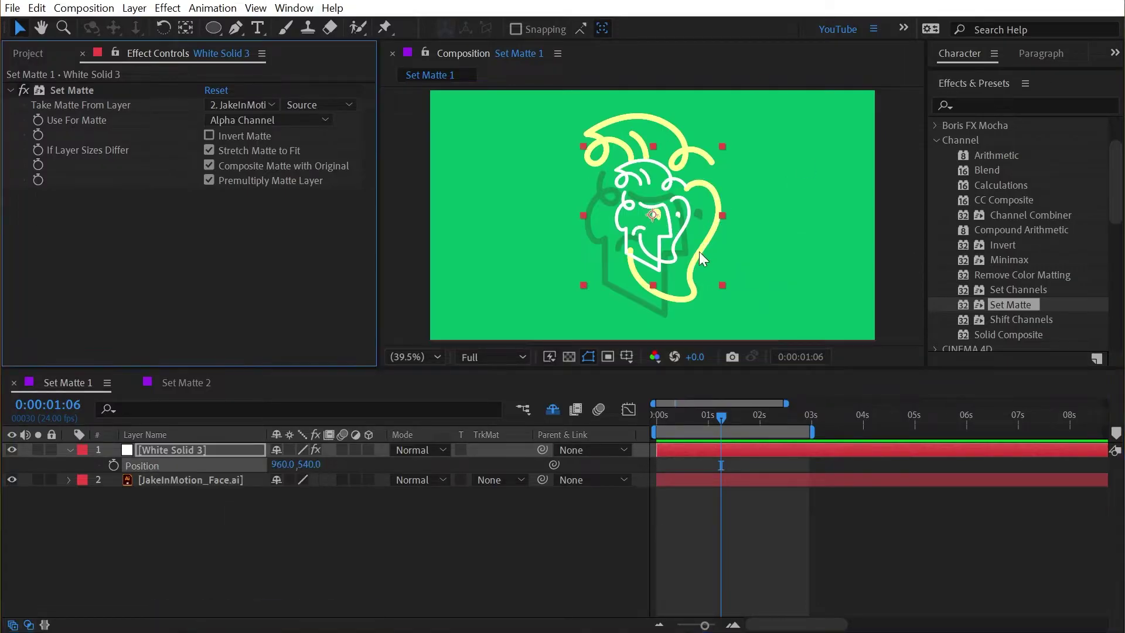
pyautogui.click(24, 90)
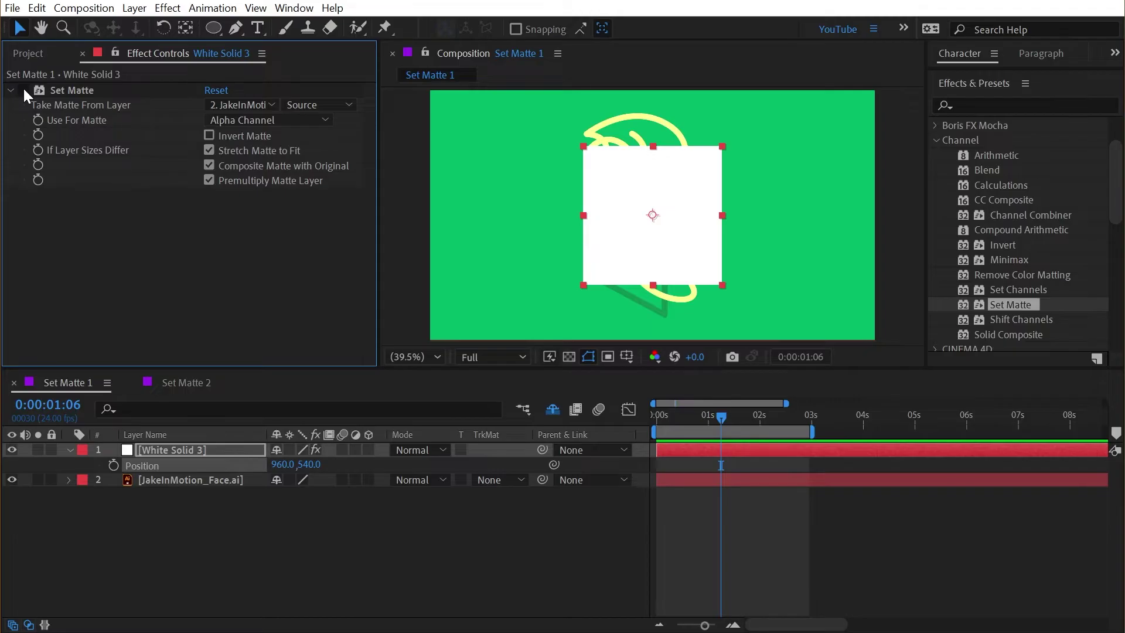
pyautogui.click(23, 90)
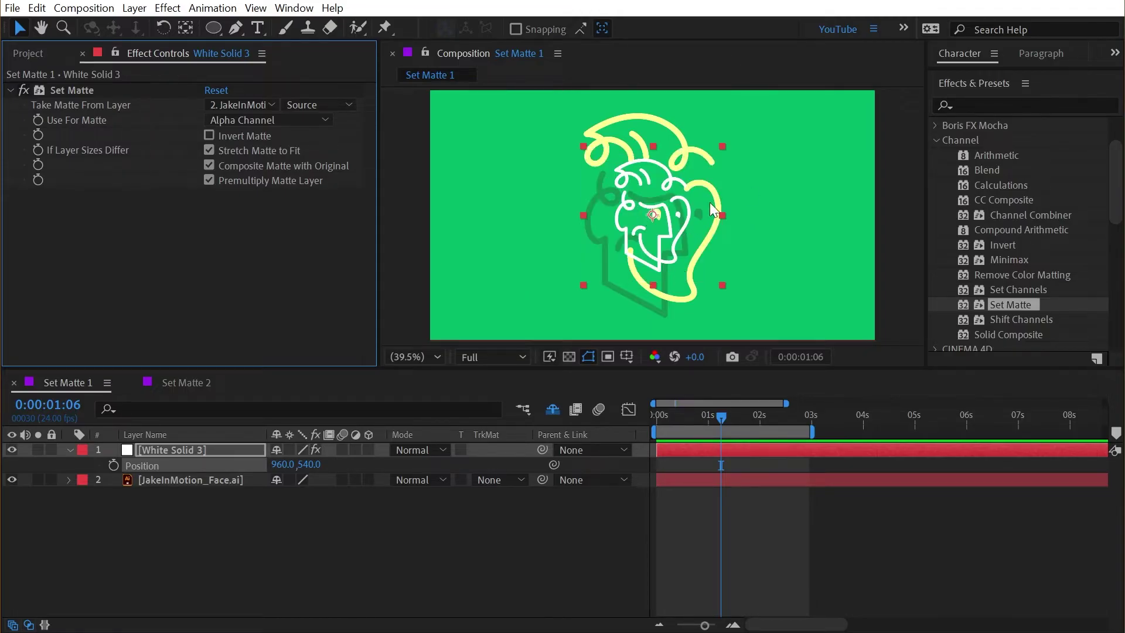
pyautogui.click(193, 482)
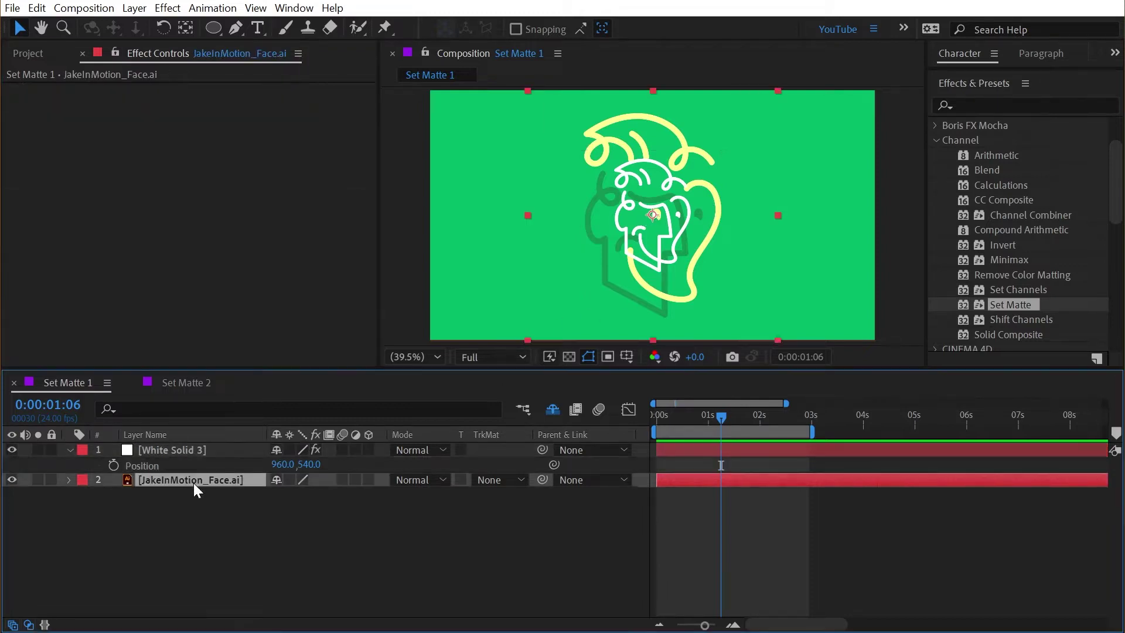
pyautogui.click(188, 451)
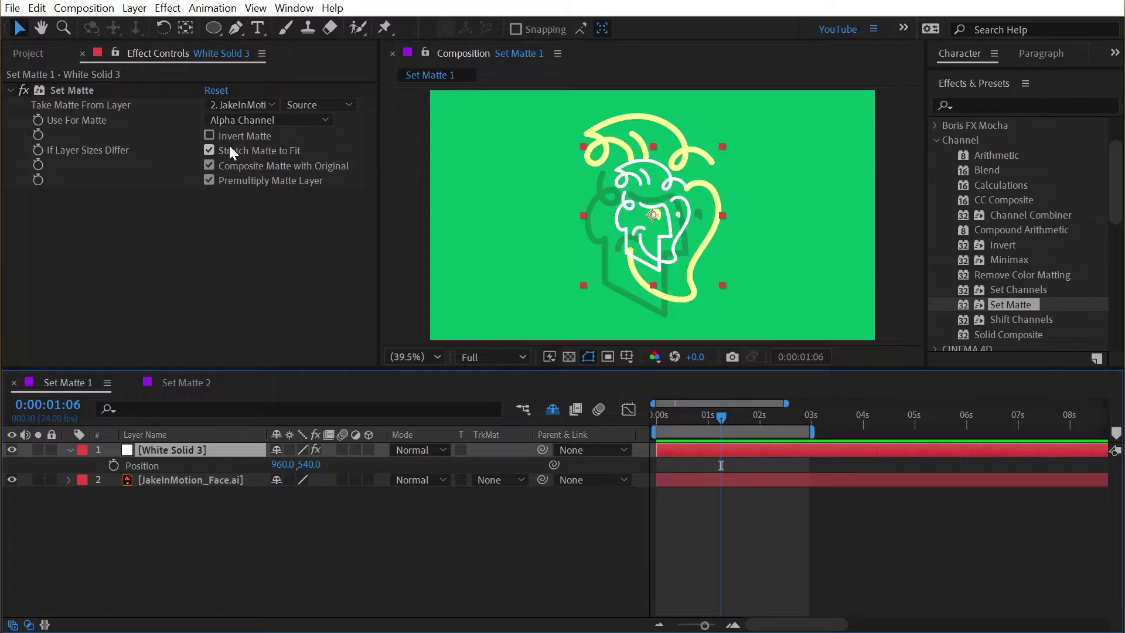
pyautogui.click(183, 479)
pyautogui.moveTo(775, 216); pyautogui.dragTo(722, 220)
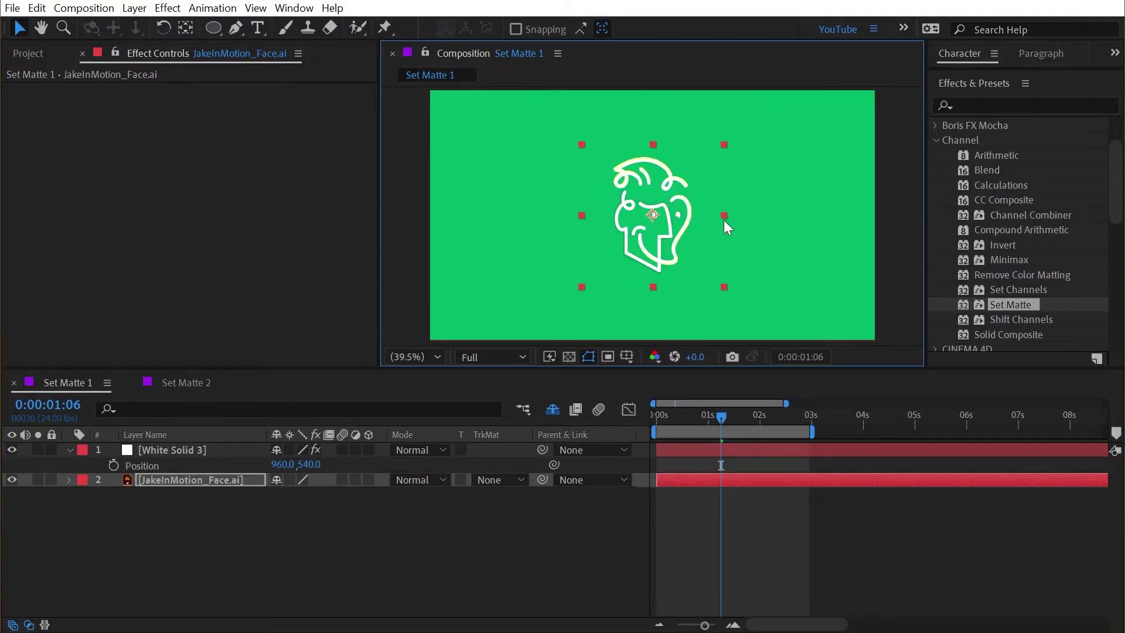
pyautogui.click(185, 455)
pyautogui.click(195, 480)
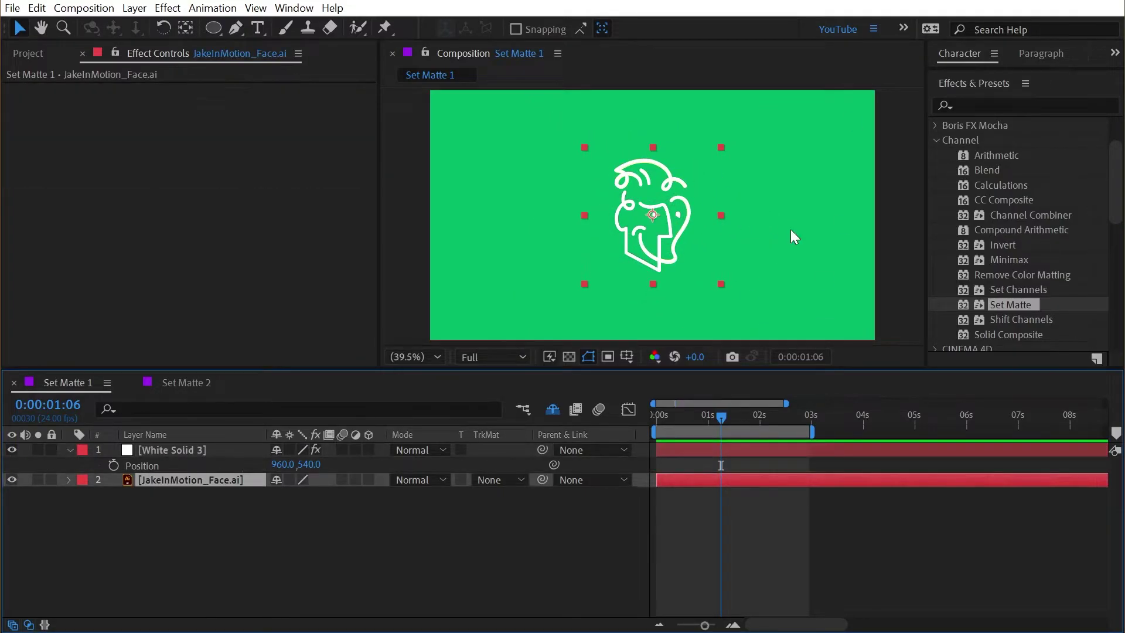
pyautogui.hotkey('ctrl', 'z')
pyautogui.click(167, 457)
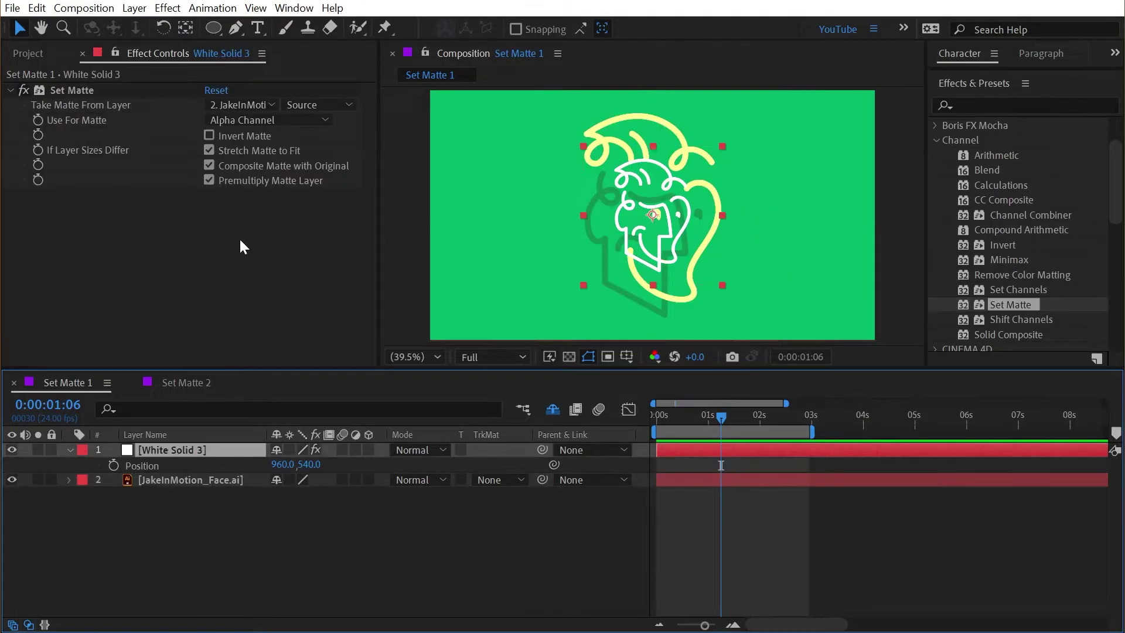
pyautogui.click(240, 150)
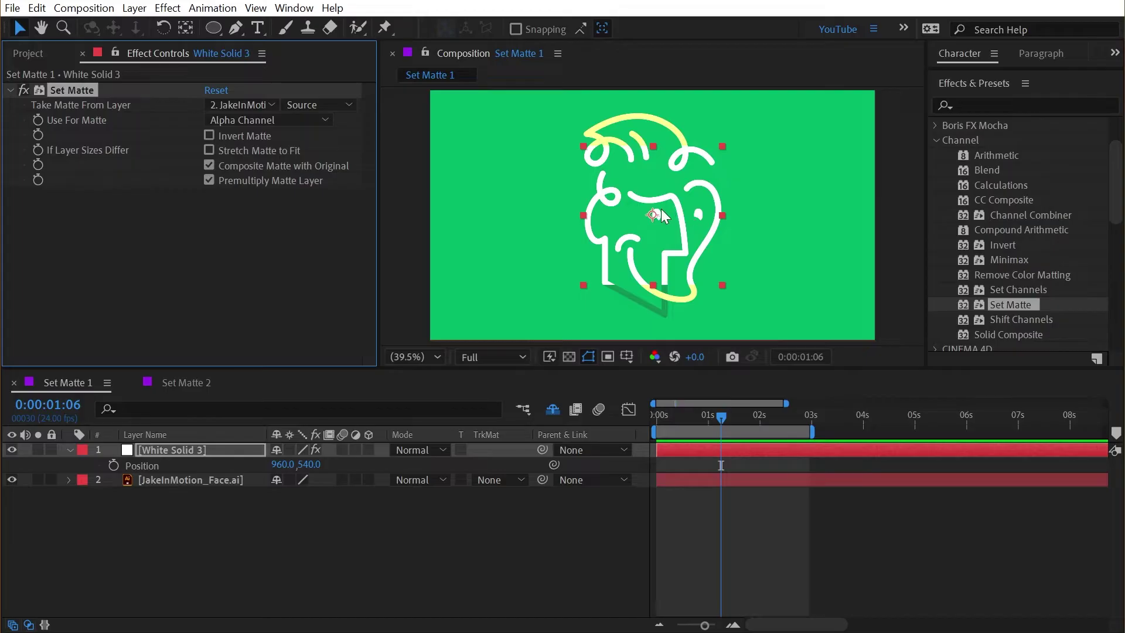
pyautogui.moveTo(650, 218); pyautogui.dragTo(697, 206)
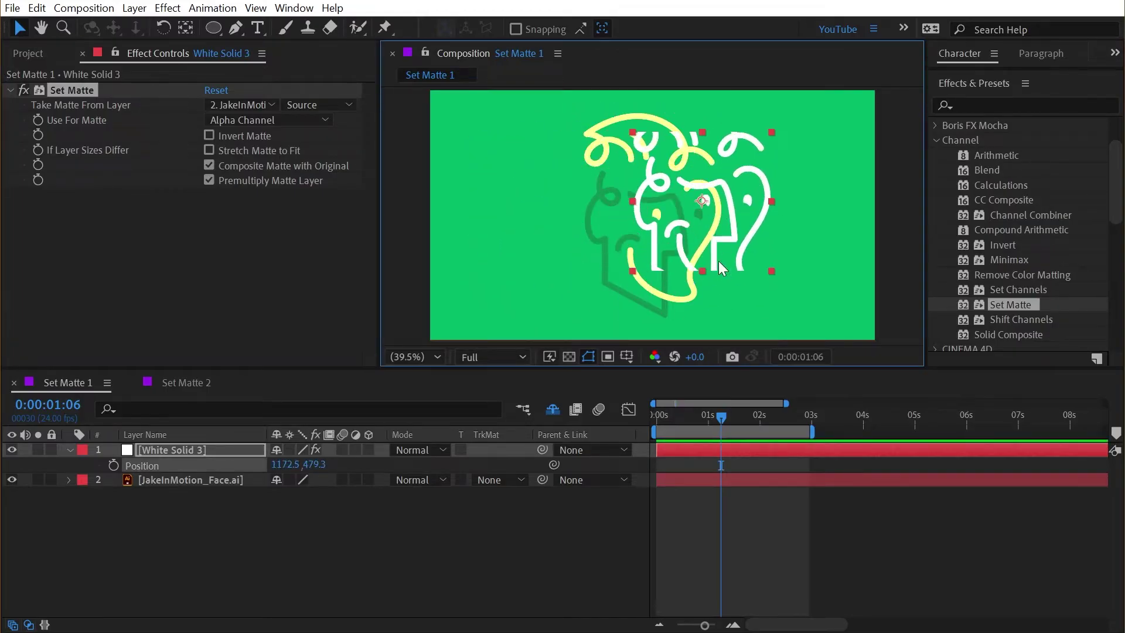
pyautogui.hotkey('ctrl', 'z')
pyautogui.click(206, 486)
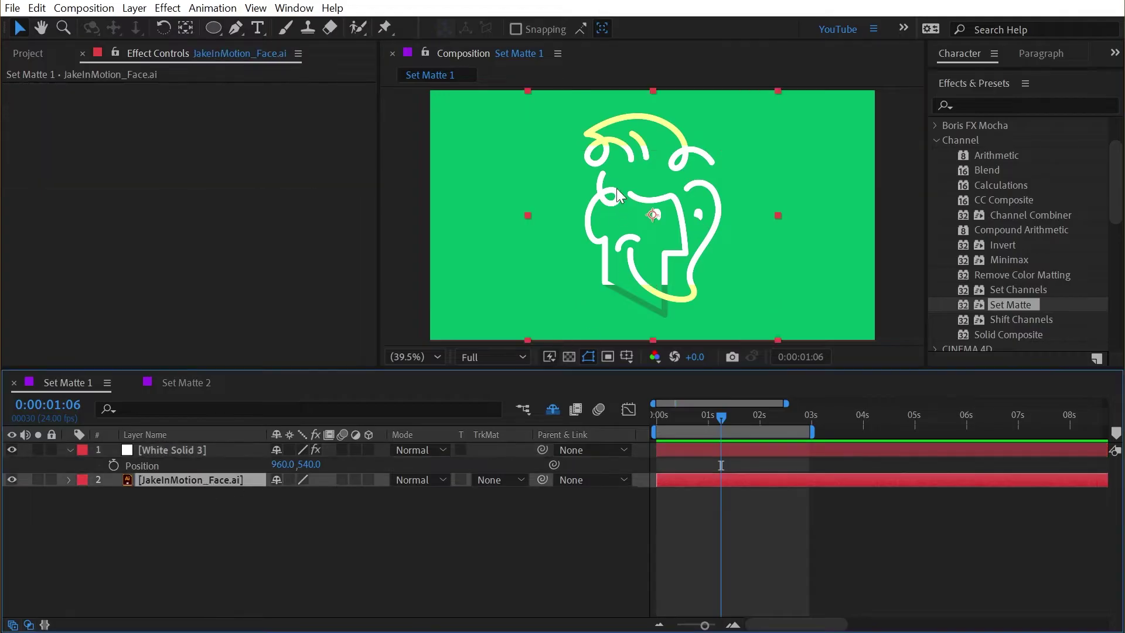
pyautogui.moveTo(617, 179); pyautogui.dragTo(739, 136)
pyautogui.moveTo(631, 135); pyautogui.dragTo(487, 143)
pyautogui.click(675, 174)
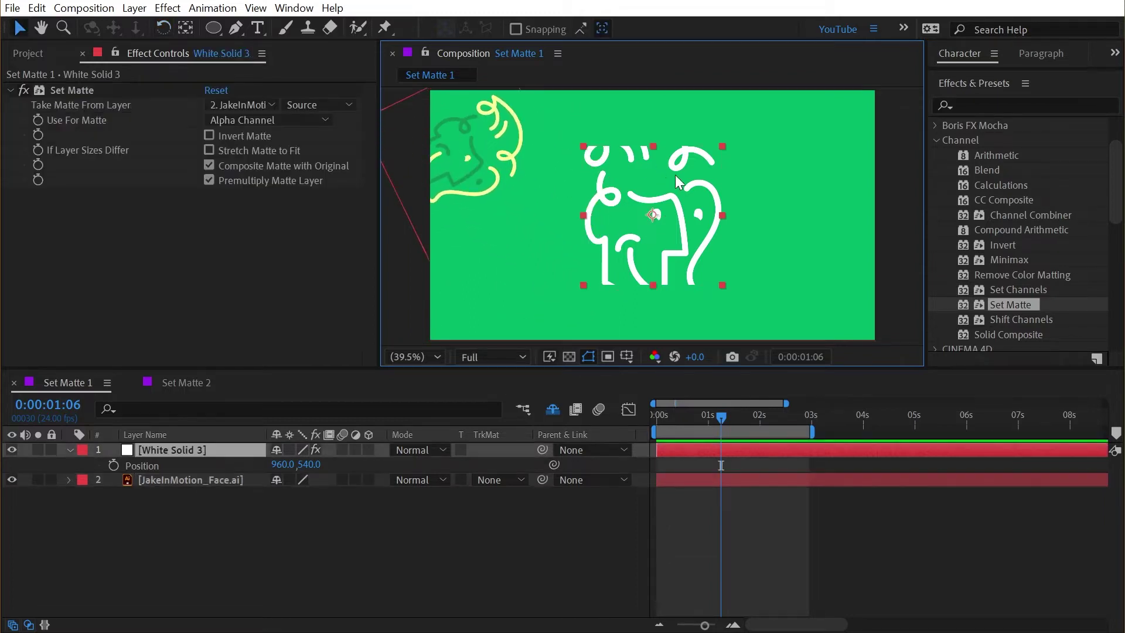
pyautogui.click(479, 135)
pyautogui.moveTo(479, 135); pyautogui.dragTo(543, 196)
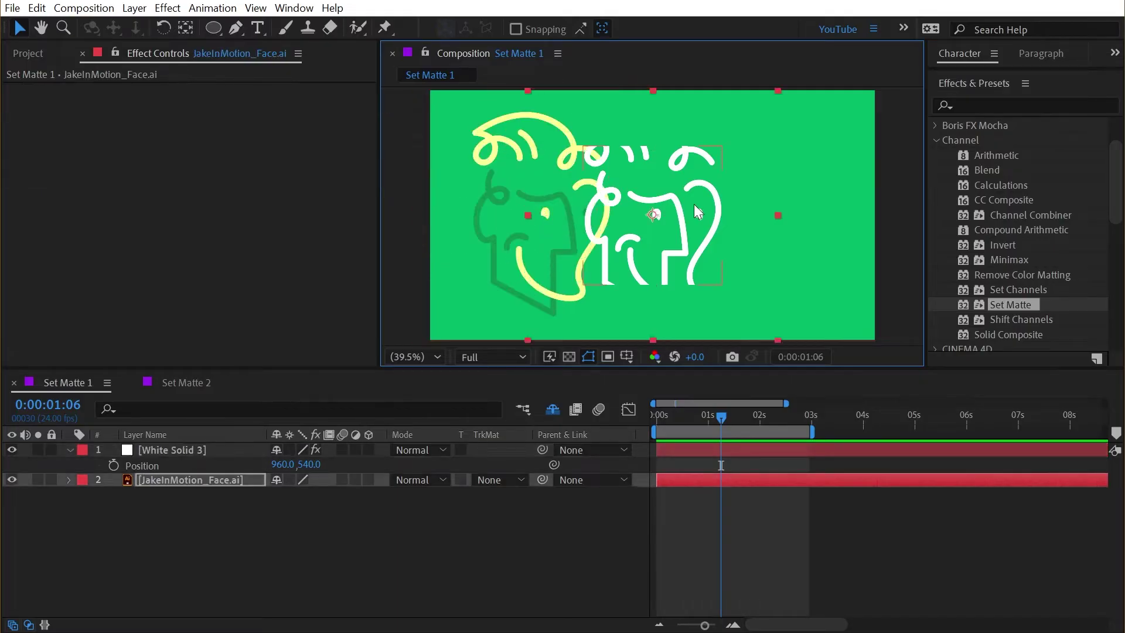
pyautogui.hotkey('ctrl', 'z')
pyautogui.hotkey('ctrl', 'z')
pyautogui.click(673, 450)
pyautogui.click(208, 150)
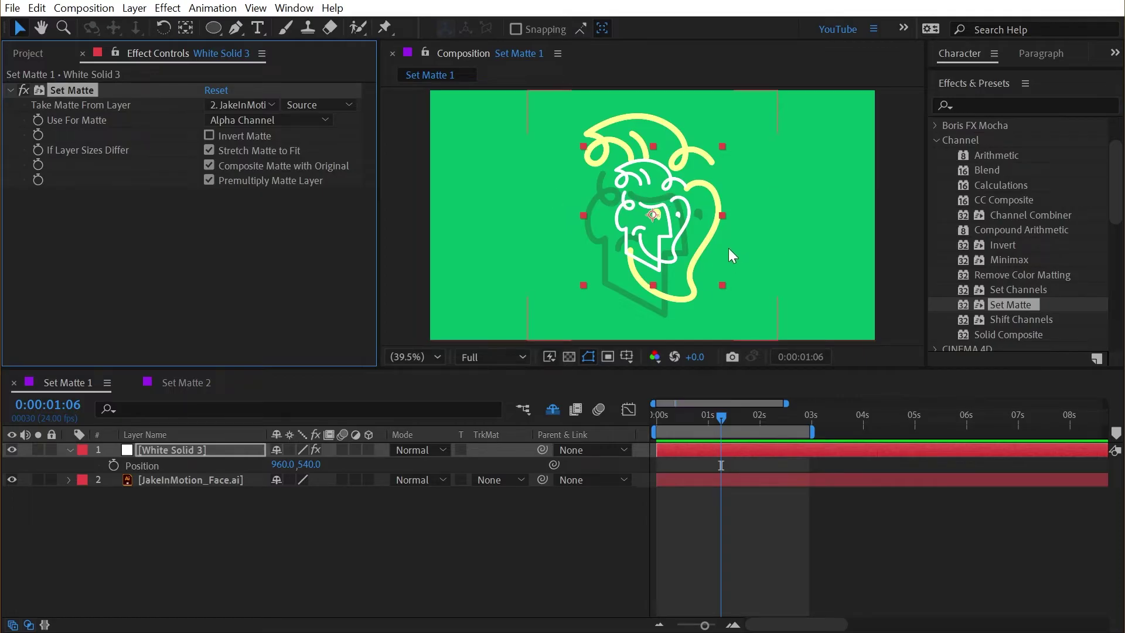
# Widen the white solid to at least 938 px in Solid Settings.
pyautogui.hotkey('ctrl', 'shift', 'y')
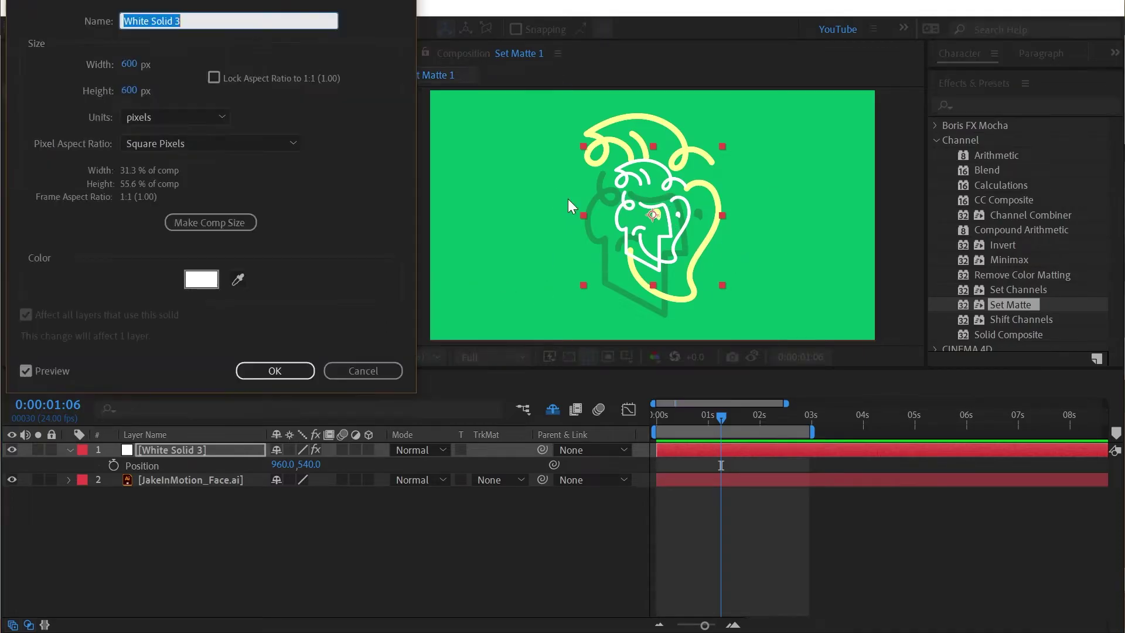
pyautogui.moveTo(129, 64); pyautogui.dragTo(300, 296)
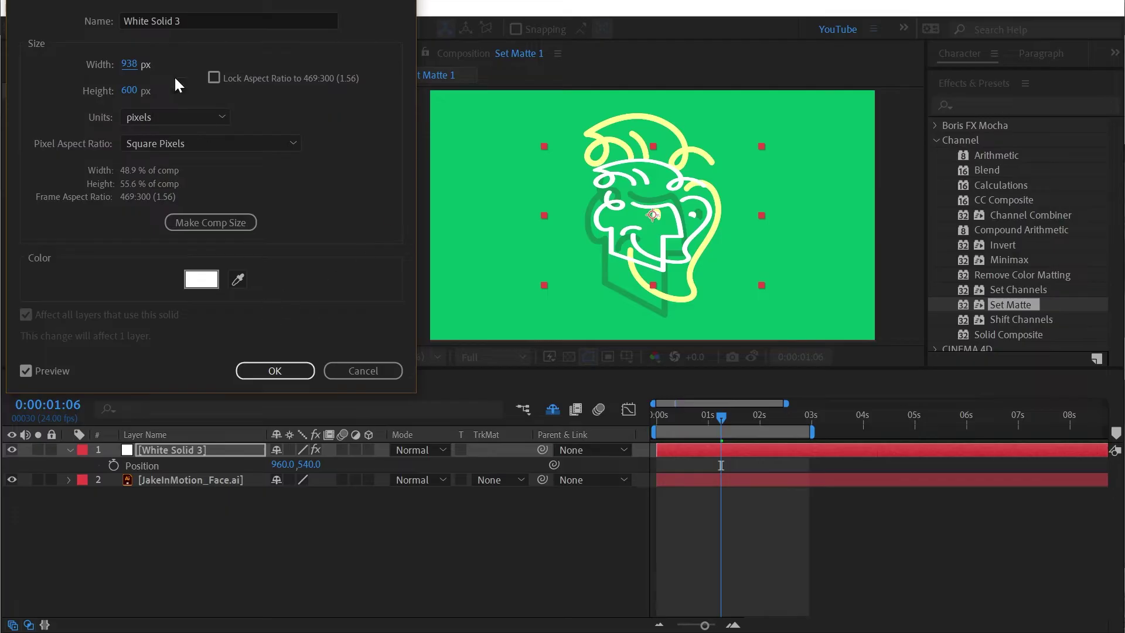
pyautogui.moveTo(129, 64); pyautogui.dragTo(325, 225)
pyautogui.click(275, 371)
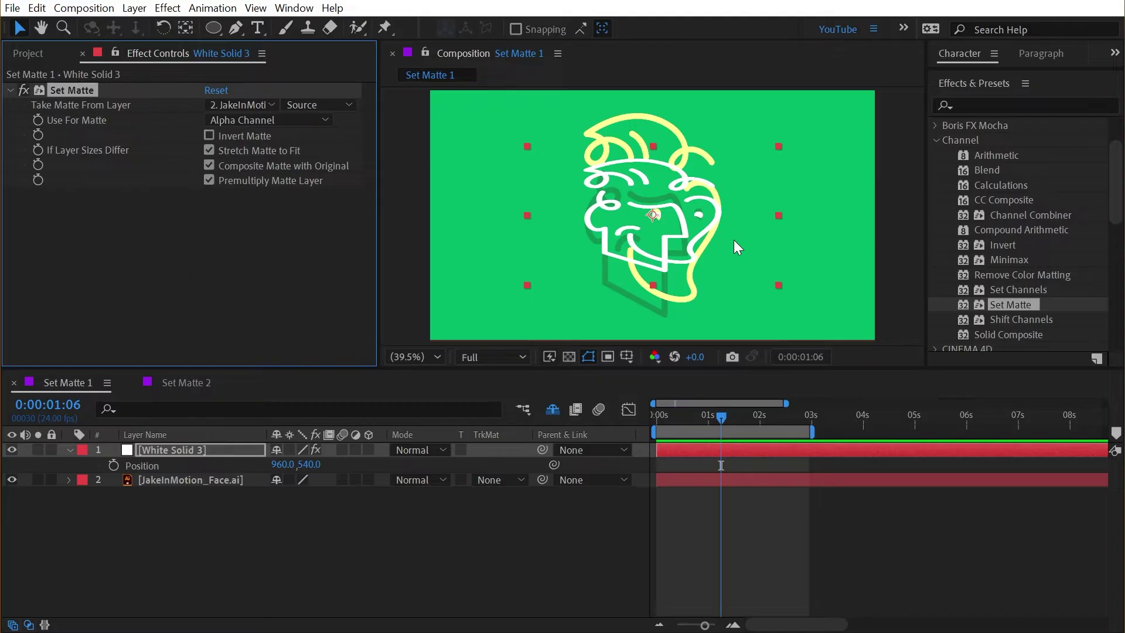
# Turn off Stretch Matte to Fit and Composite Matte with Original, then switch to Set Matte 2.
pyautogui.click(208, 151)
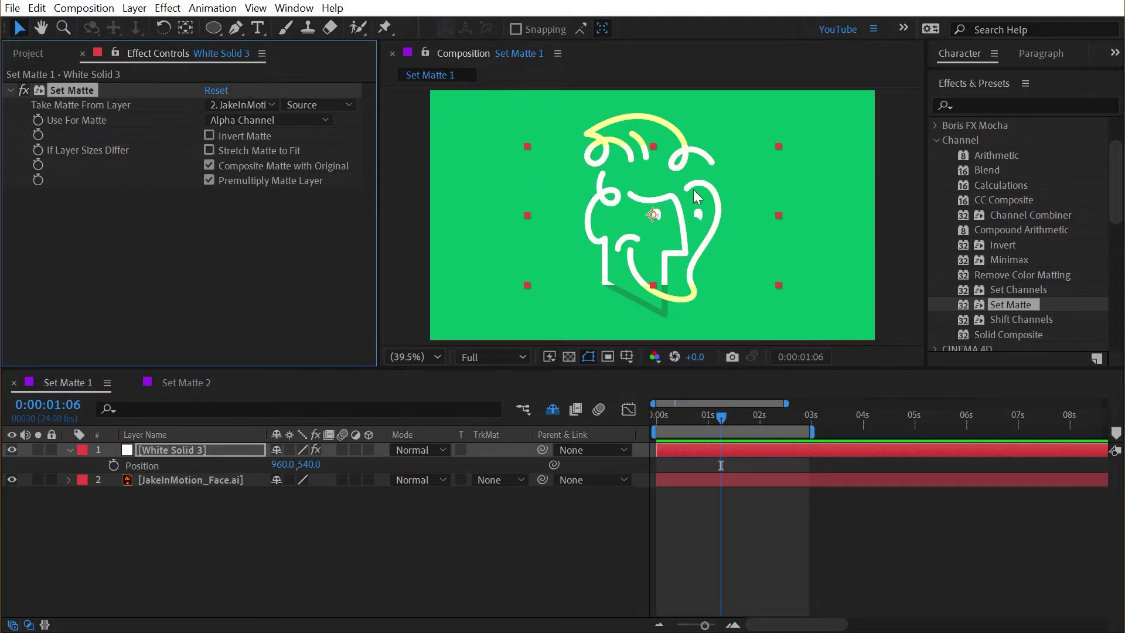
pyautogui.click(638, 119)
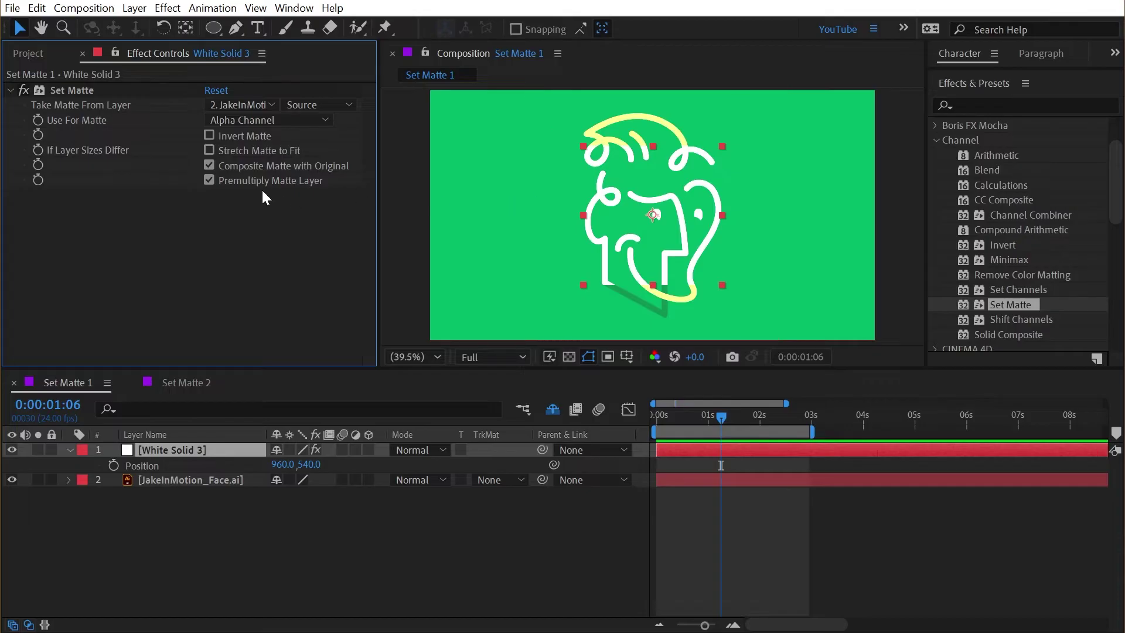
pyautogui.click(209, 166)
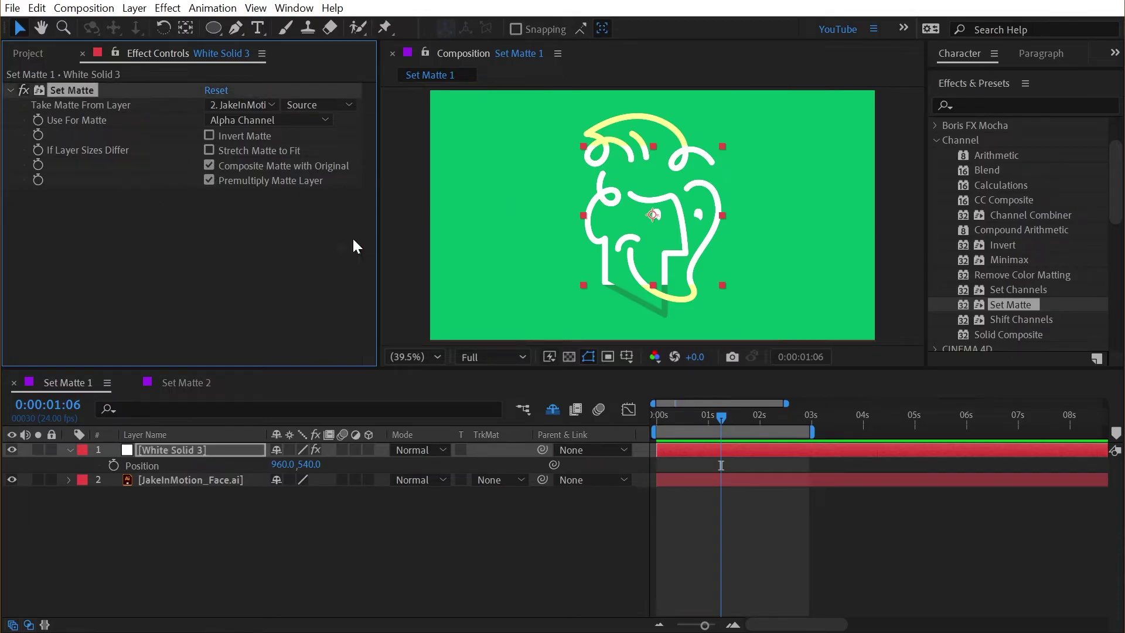
pyautogui.click(183, 382)
# Make the concrete photo layer visible and check it at 25% and 50% zoom.
pyautogui.press(',')
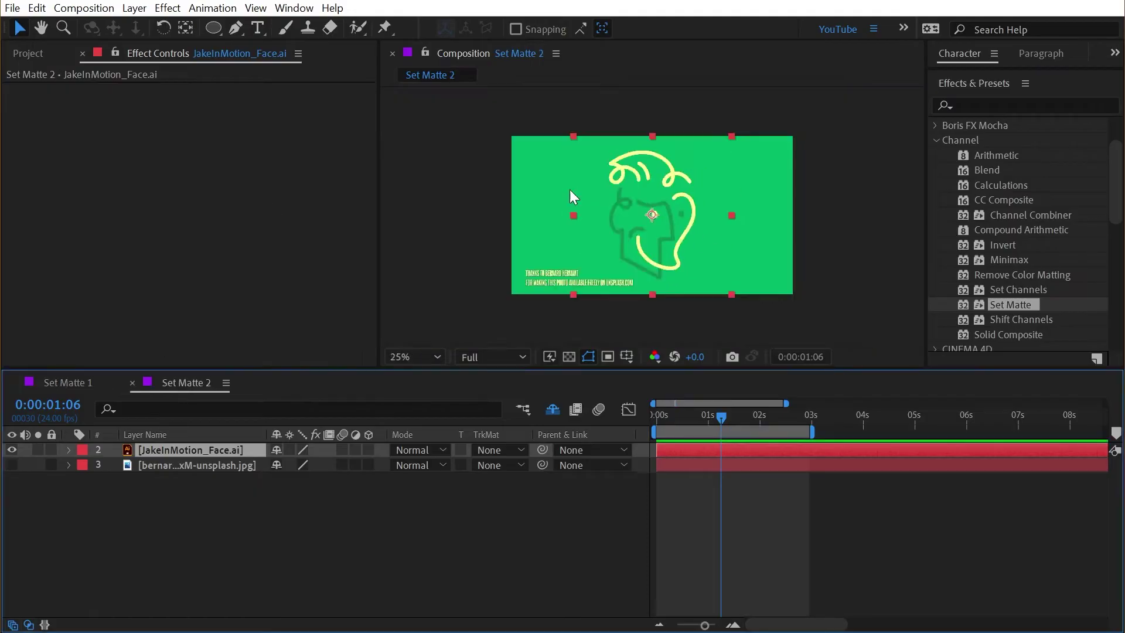
pyautogui.click(11, 465)
pyautogui.click(196, 464)
pyautogui.press('.')
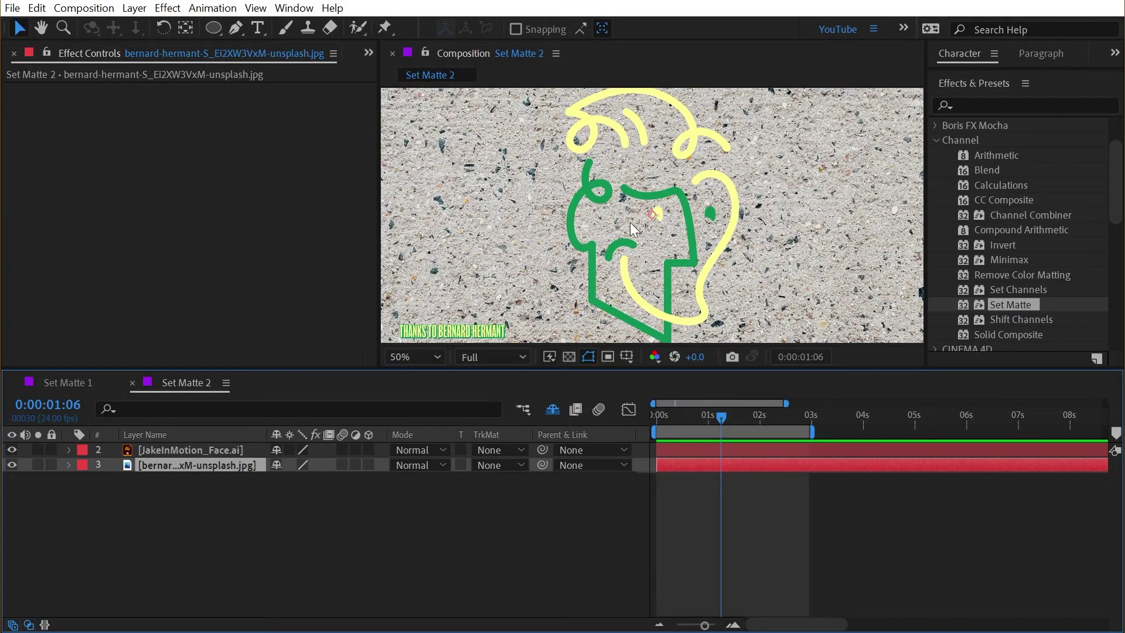
pyautogui.press(',')
pyautogui.press('.')
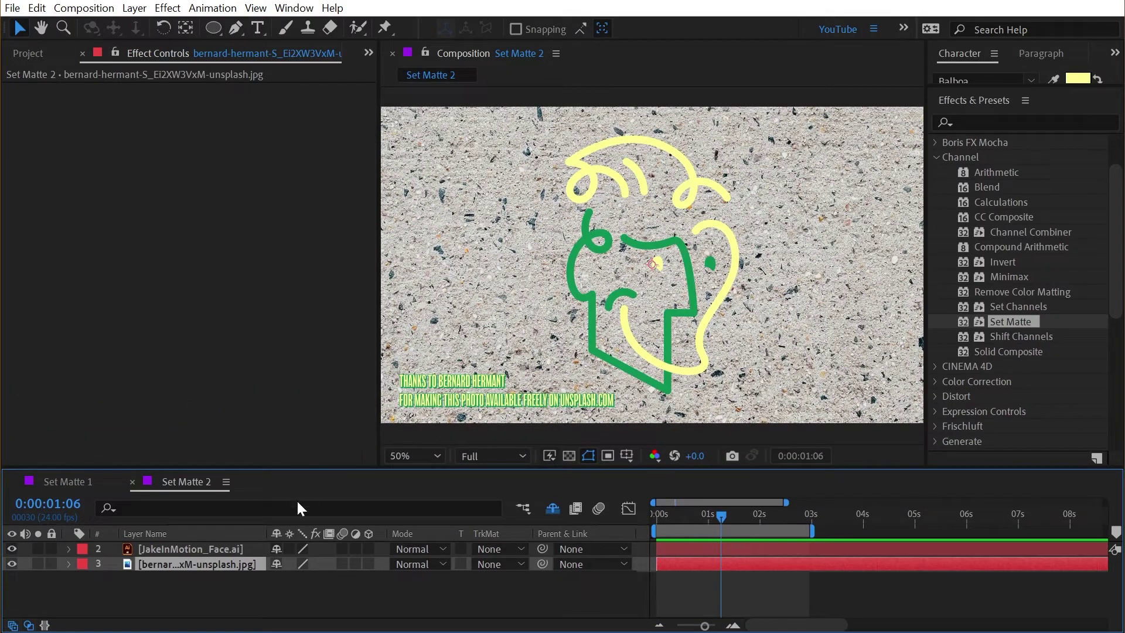
# Apply Set Matte to the face layer, taking its matte from the bernard-hermant photo.
pyautogui.click(201, 549)
pyautogui.moveTo(1010, 322); pyautogui.dragTo(644, 296)
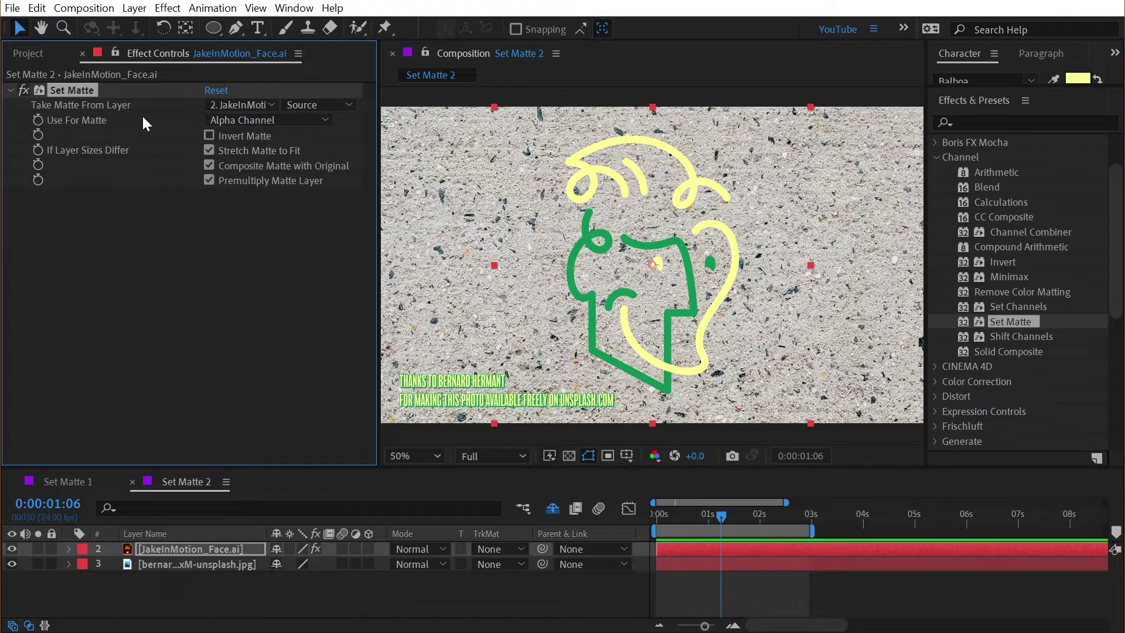
pyautogui.click(234, 105)
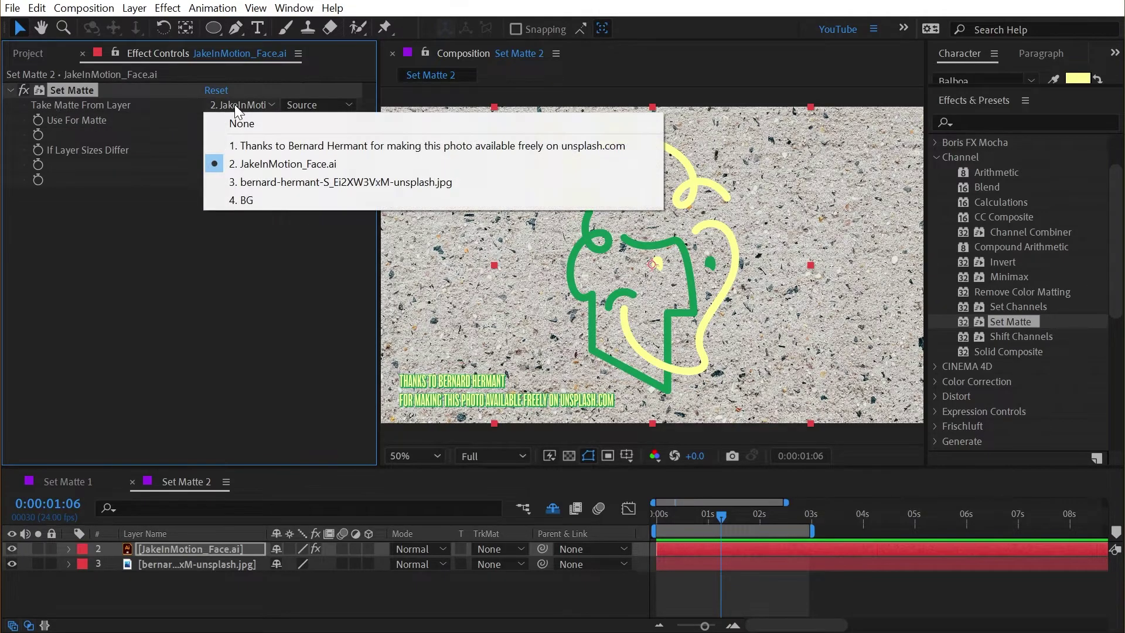
pyautogui.click(273, 182)
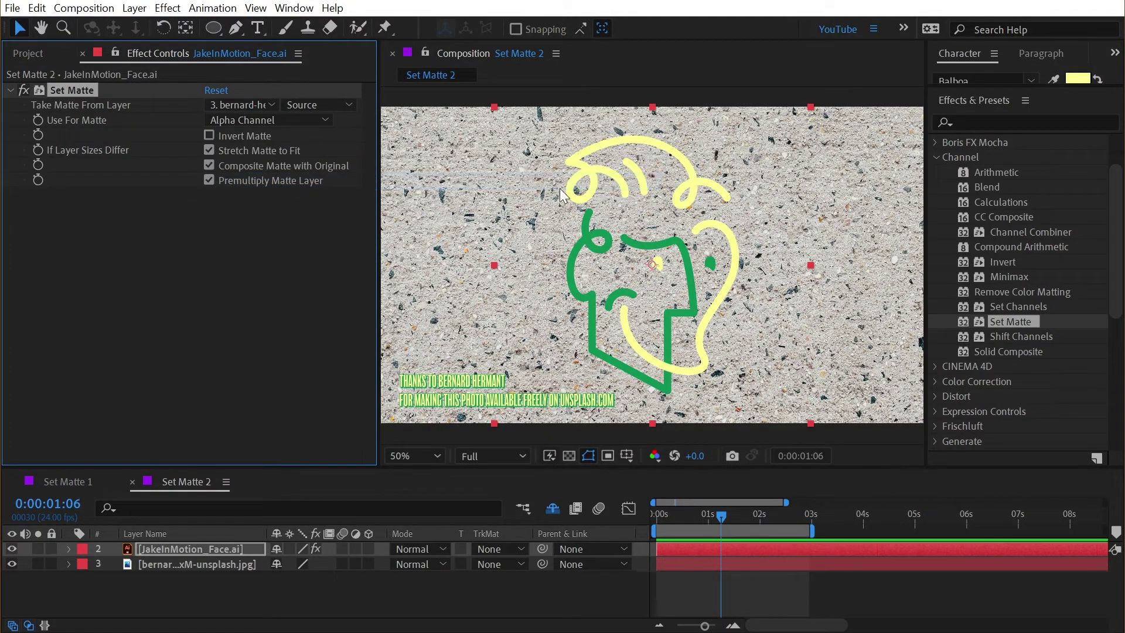
# Set Use For Matte to Luminance and inspect the textured face at 100% zoom.
pyautogui.click(246, 119)
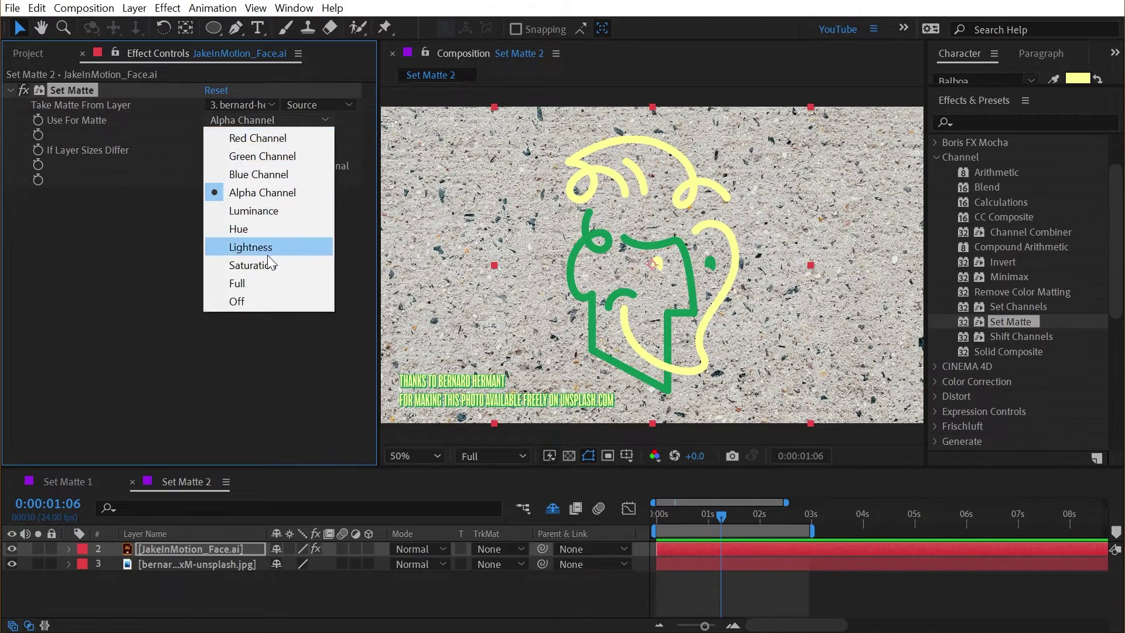
pyautogui.click(289, 212)
pyautogui.press('.')
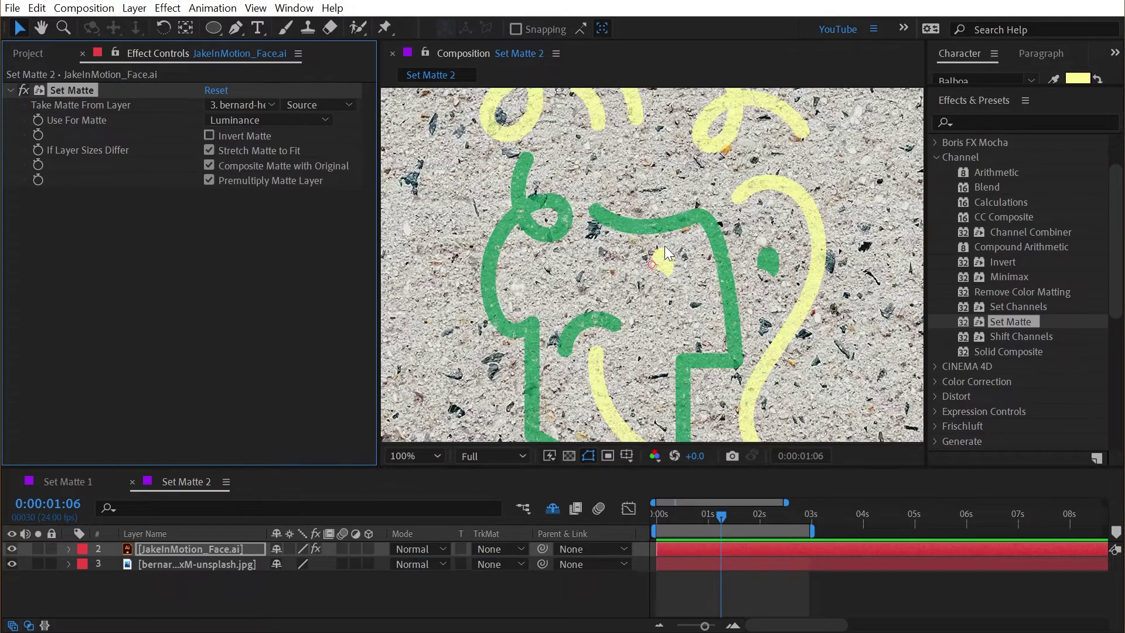
pyautogui.moveTo(665, 245); pyautogui.dragTo(747, 286)
pyautogui.press('v')
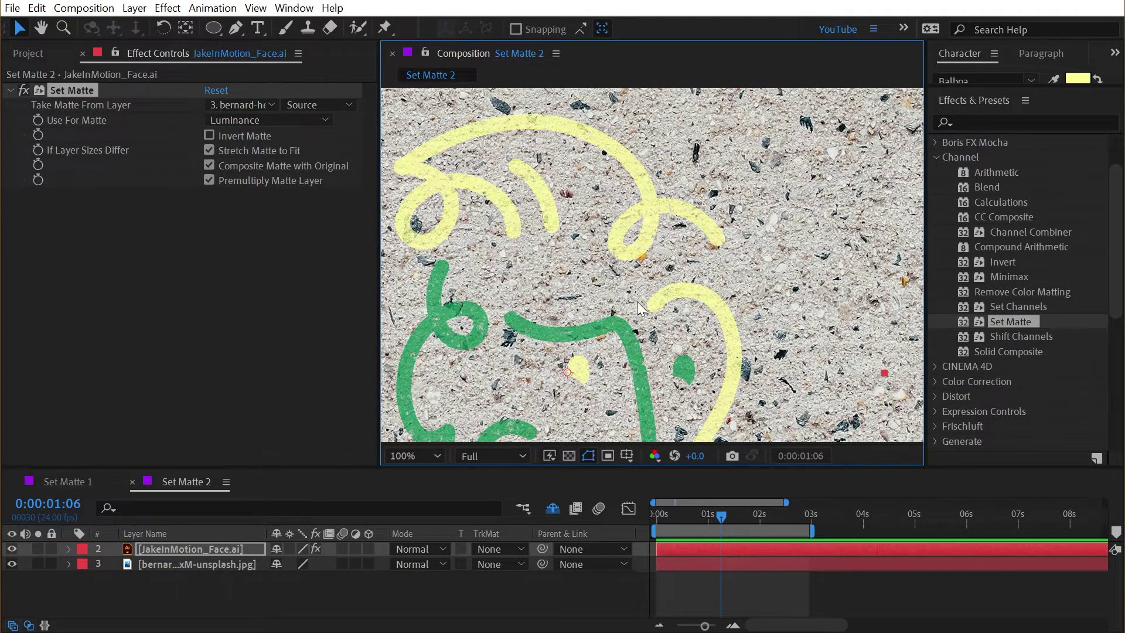
# Apply Levels to the concrete photo with Input Black 157 and Input White 232.
pyautogui.click(219, 567)
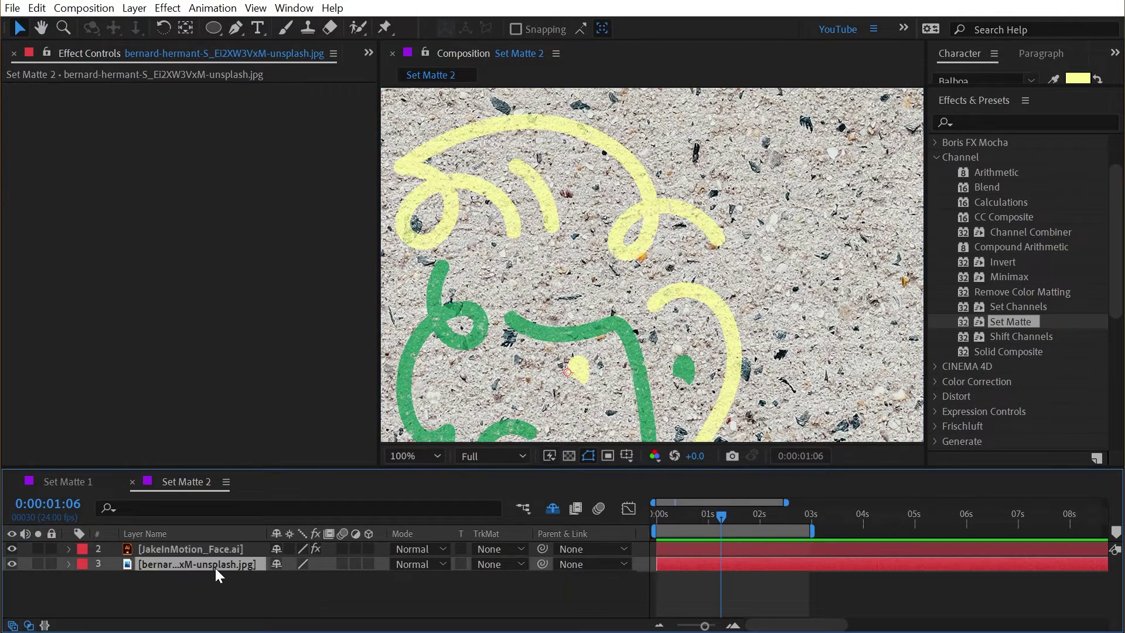
pyautogui.click(975, 124)
pyautogui.write('levels')
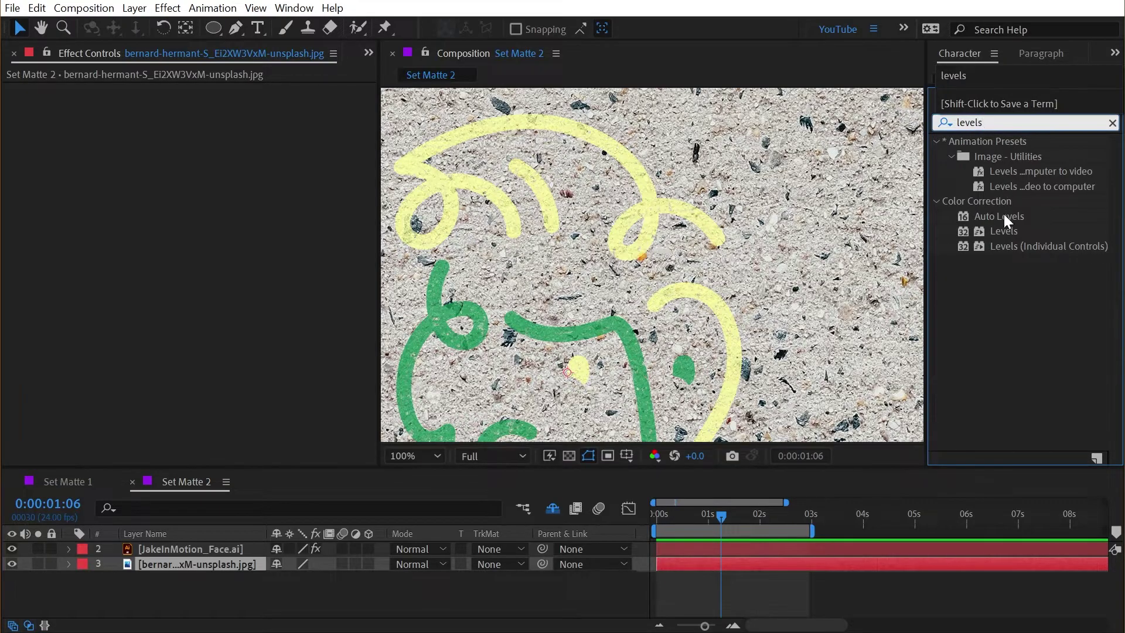
pyautogui.moveTo(1004, 231); pyautogui.dragTo(196, 565)
pyautogui.moveTo(273, 191); pyautogui.dragTo(256, 192)
pyautogui.moveTo(51, 198); pyautogui.dragTo(190, 187)
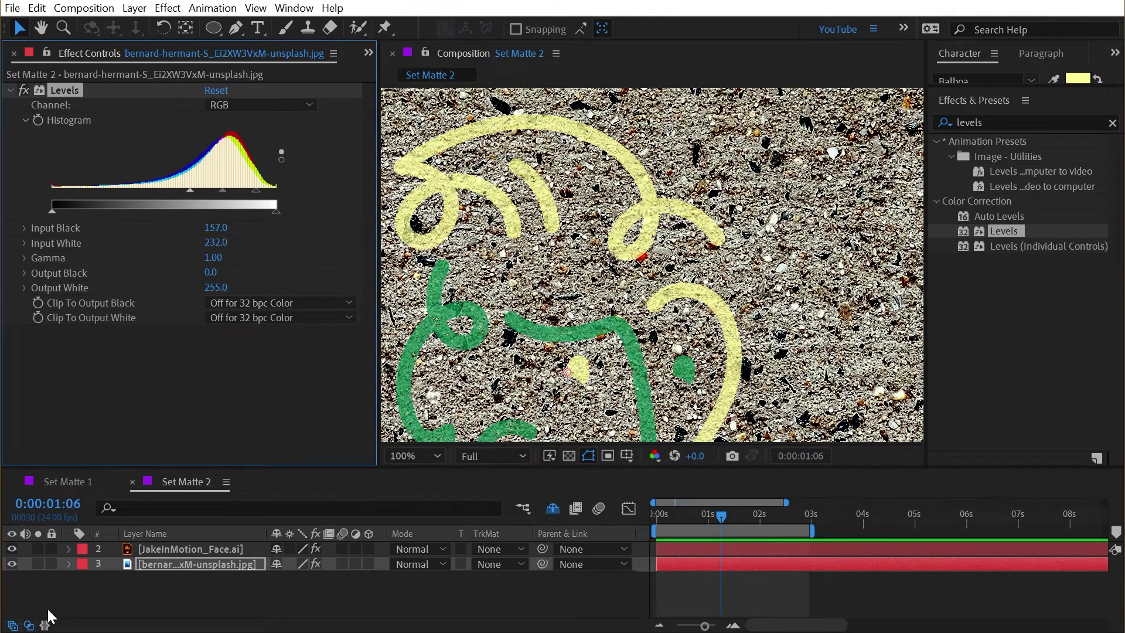
pyautogui.click(149, 550)
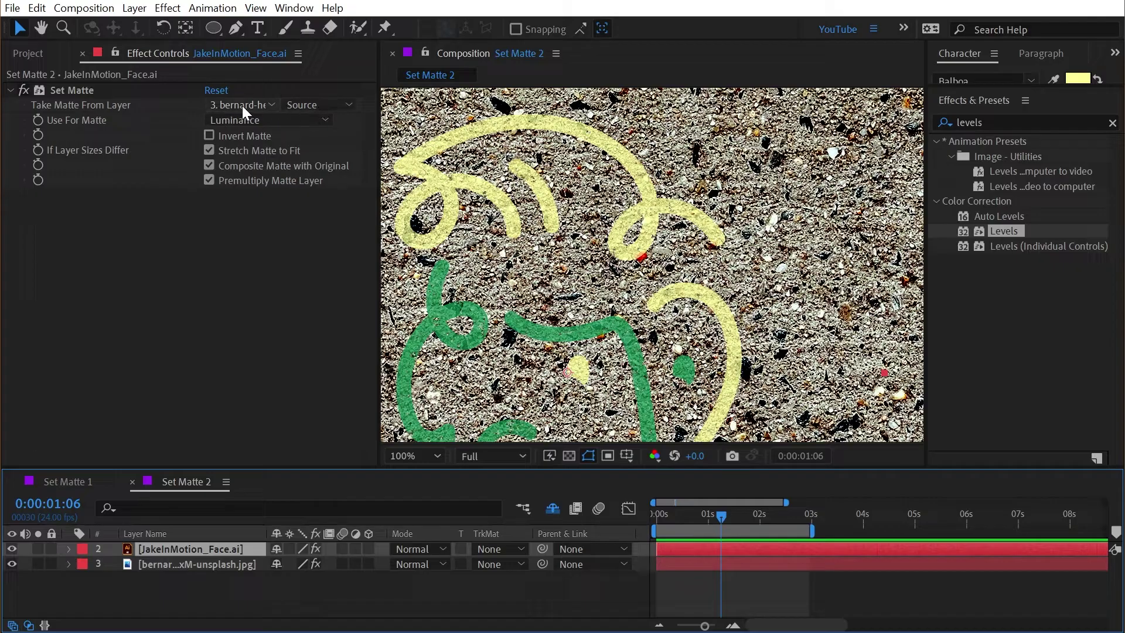
pyautogui.click(314, 103)
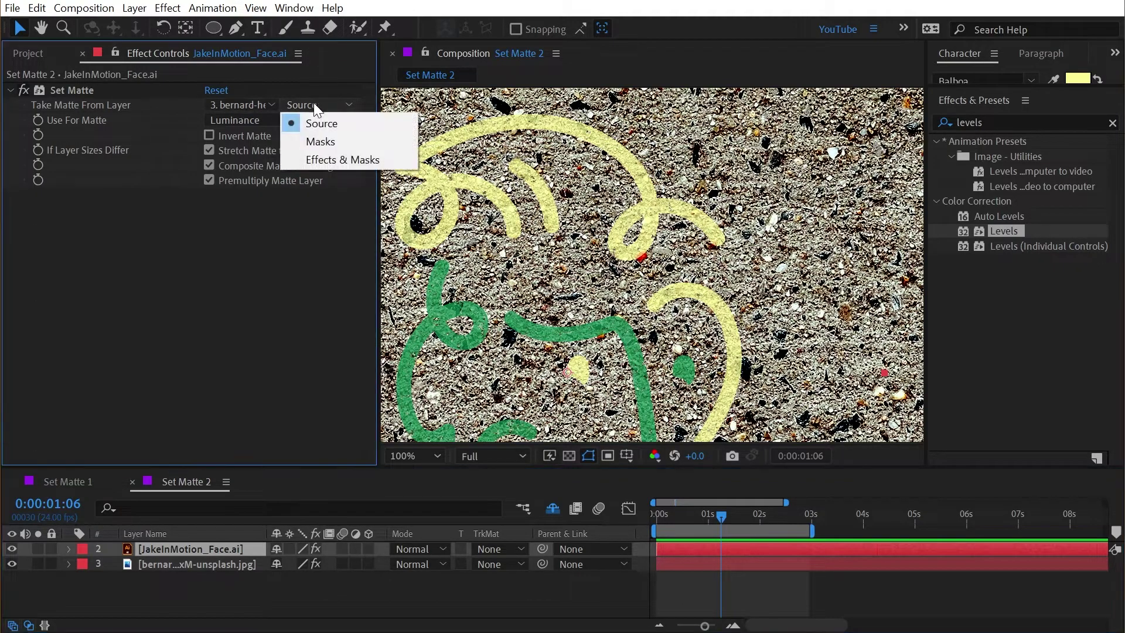
# Use the photo's Effects & Masks as the matte source and hide the photo layer.
pyautogui.click(315, 163)
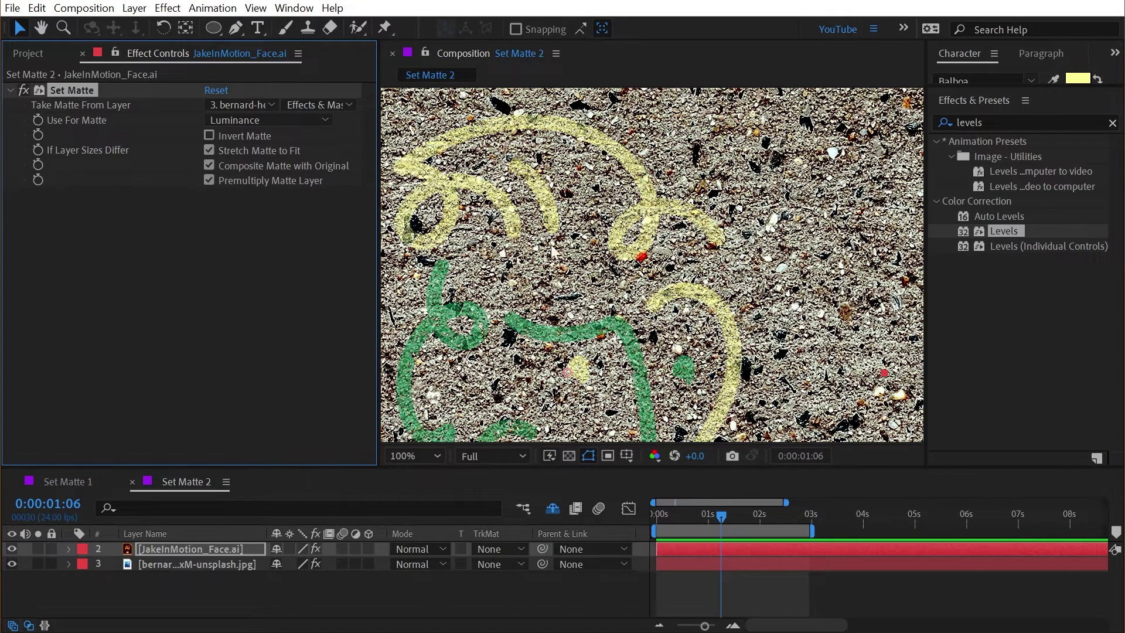
pyautogui.click(12, 563)
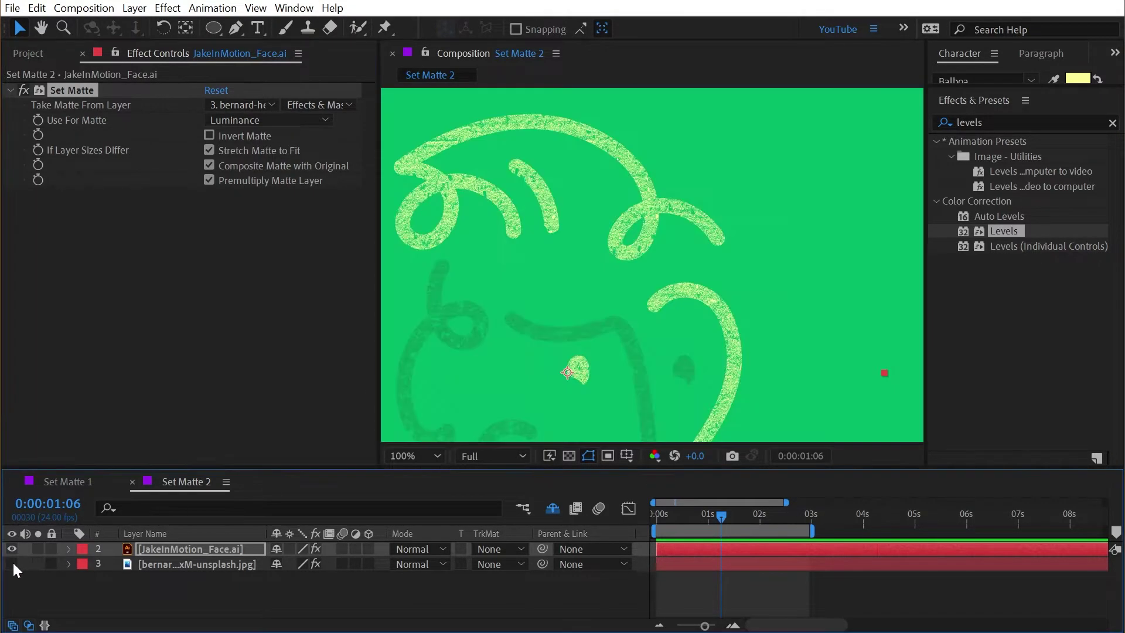
pyautogui.moveTo(632, 381)
pyautogui.mouseDown()
pyautogui.moveTo(656, 266)
pyautogui.moveTo(714, 155)
pyautogui.moveTo(670, 115)
pyautogui.moveTo(710, 186)
pyautogui.moveTo(638, 234)
pyautogui.moveTo(722, 306)
pyautogui.moveTo(723, 234)
pyautogui.moveTo(697, 218)
pyautogui.mouseUp()
# Show the concrete photo layer again and zoom in on the texture.
pyautogui.press('v')
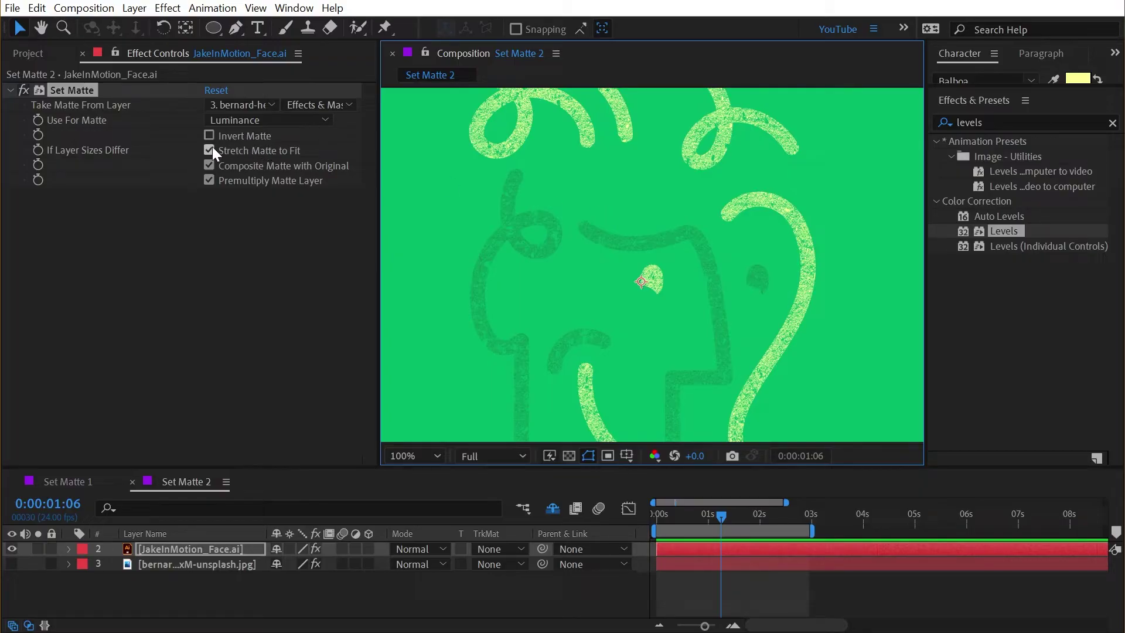
pyautogui.press(',')
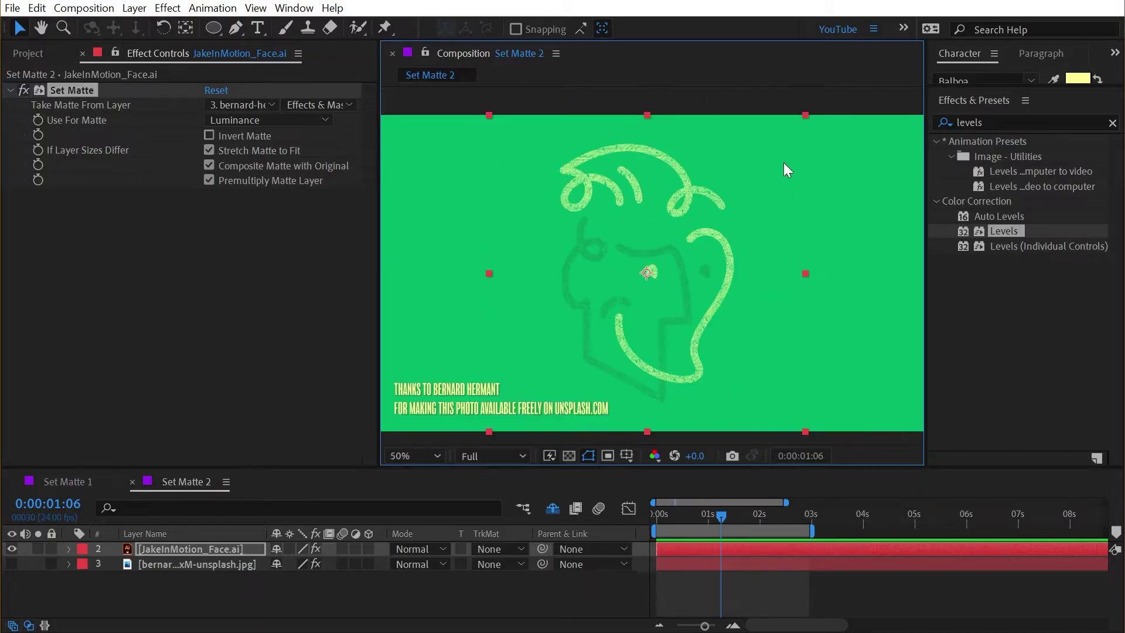
pyautogui.click(177, 564)
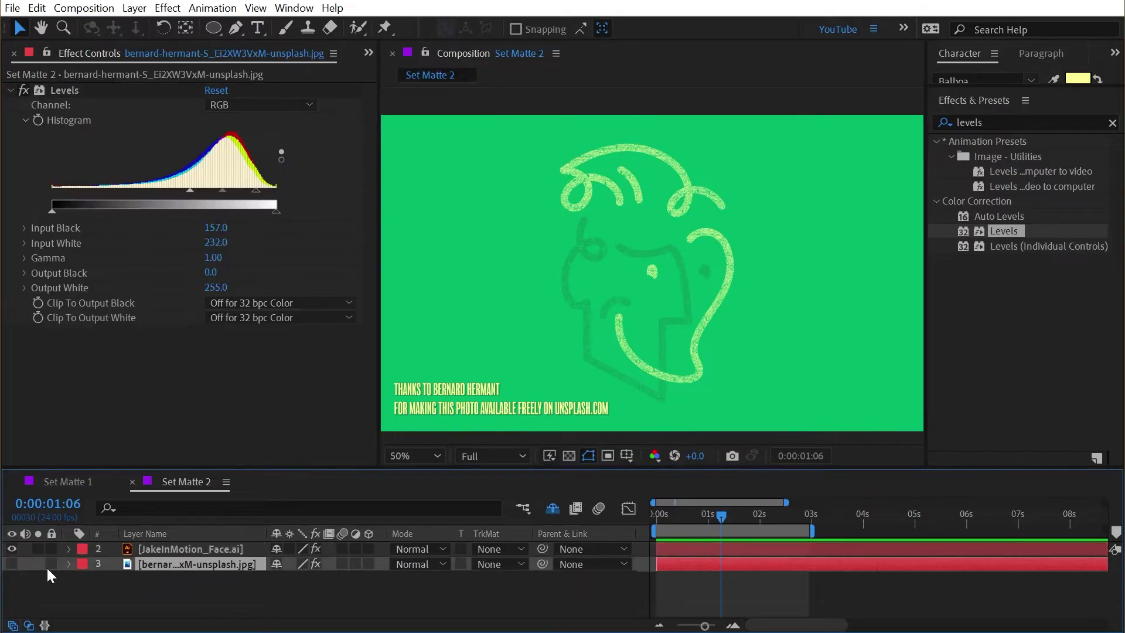
pyautogui.click(12, 563)
pyautogui.press(',')
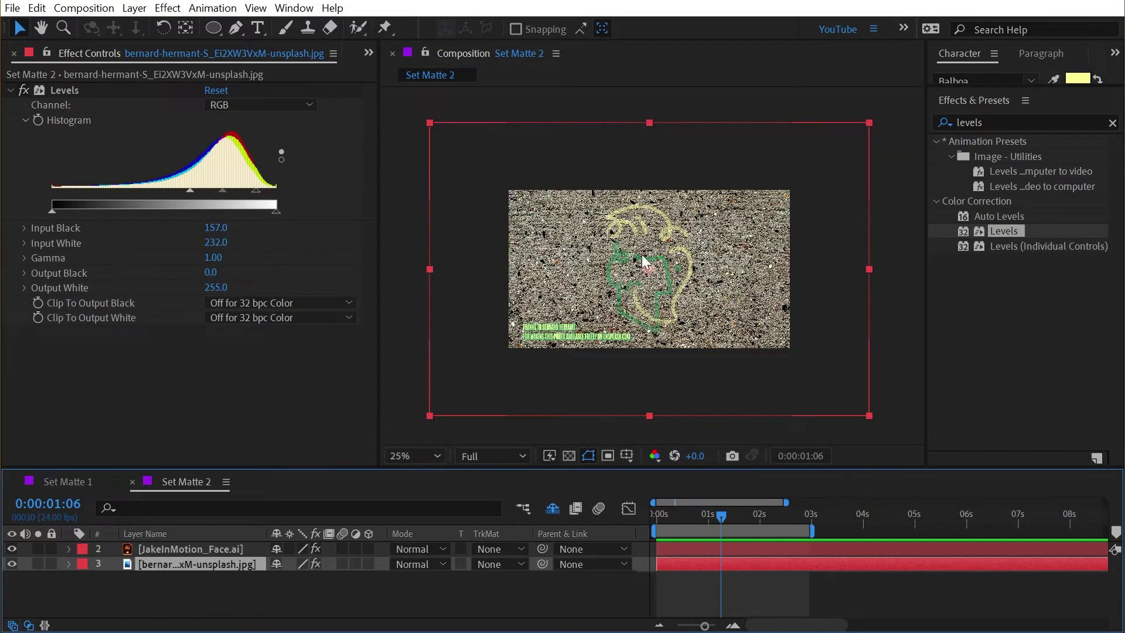
pyautogui.press('.')
pyautogui.scroll(2, 659, 253)
pyautogui.moveTo(659, 253); pyautogui.dragTo(613, 328)
# Turn off Stretch Matte to Fit on the face layer's Set Matte and hide the photo.
pyautogui.click(156, 552)
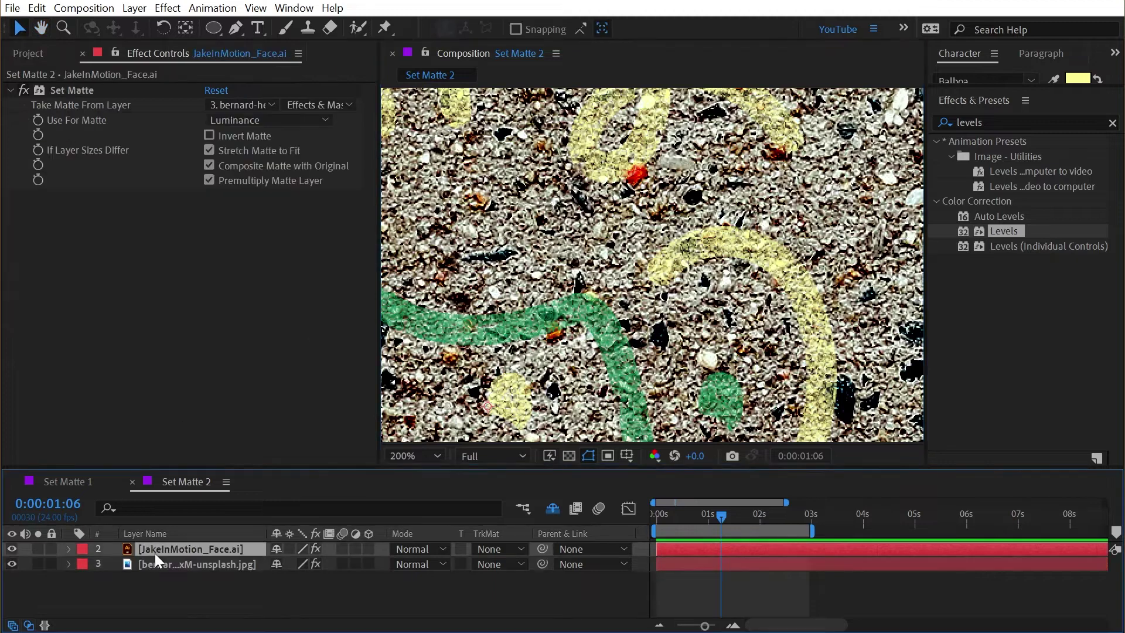
pyautogui.click(209, 151)
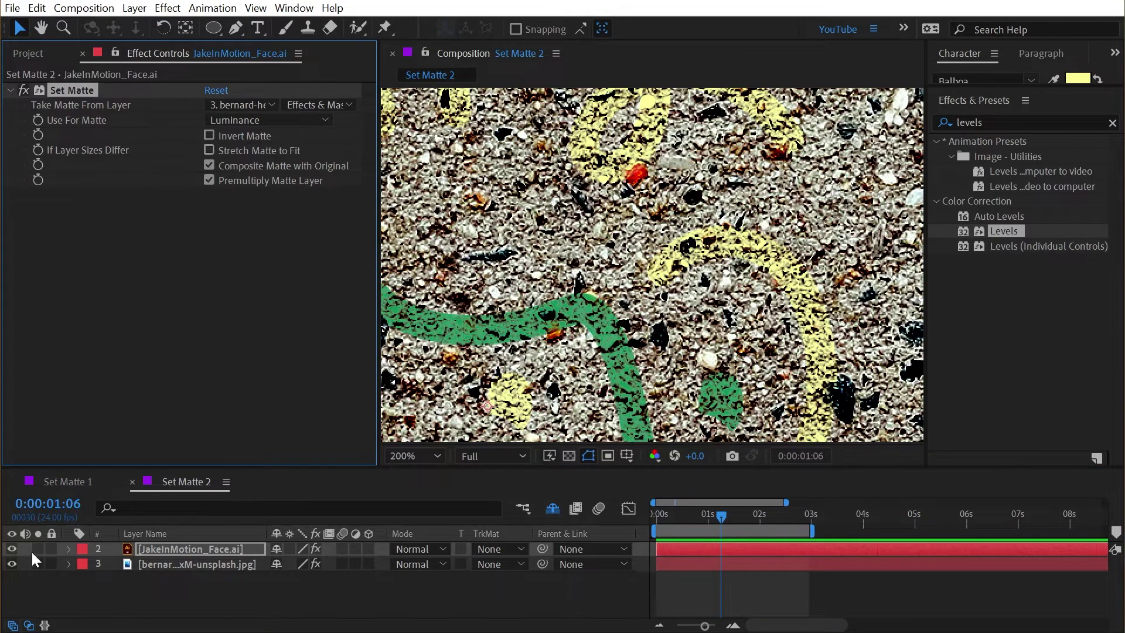
pyautogui.click(12, 563)
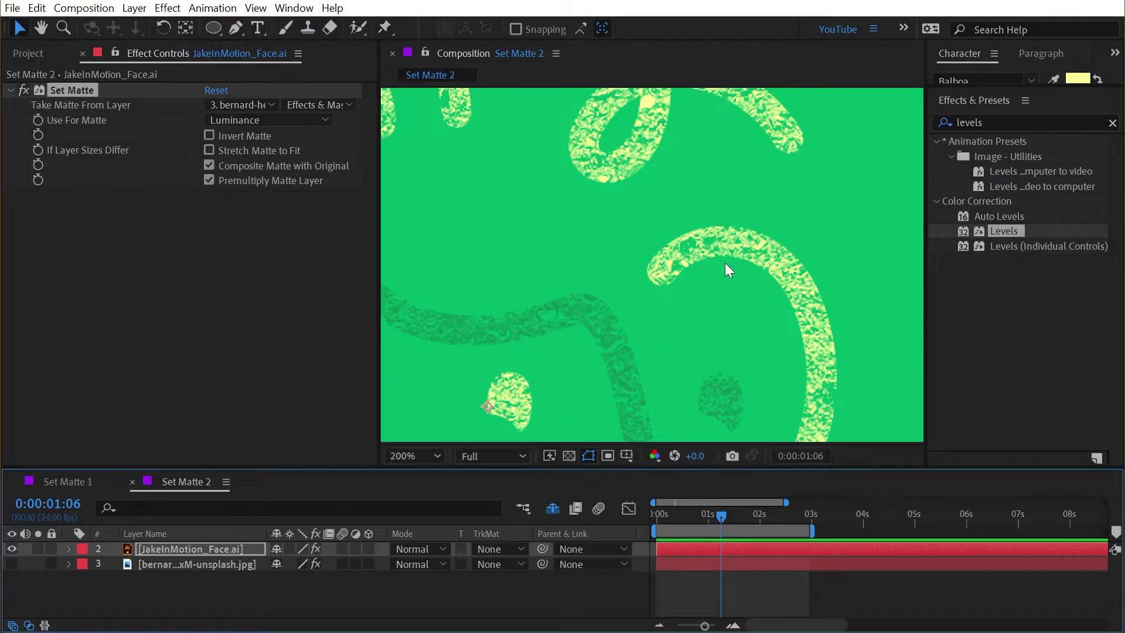
pyautogui.scroll(-1, 729, 242)
pyautogui.scroll(-1, 639, 230)
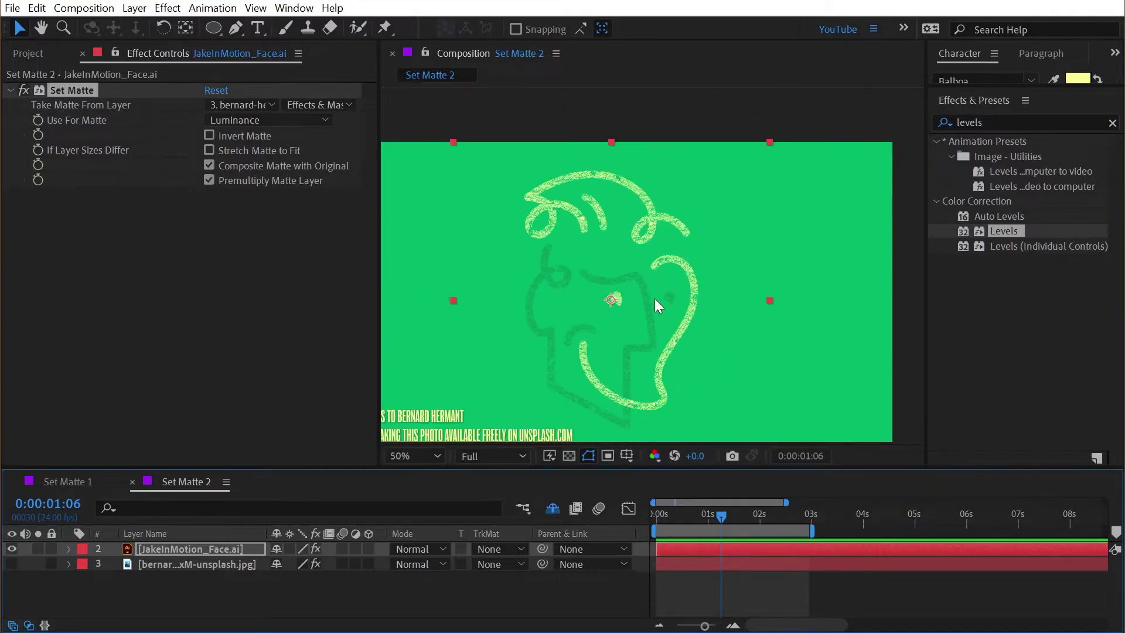
# Nudge the face drawing, show the photo again and shift it down-left.
pyautogui.click(176, 549)
pyautogui.moveTo(563, 168)
pyautogui.mouseDown()
pyautogui.moveTo(514, 246)
pyautogui.moveTo(661, 193)
pyautogui.moveTo(674, 170)
pyautogui.moveTo(563, 170)
pyautogui.mouseUp()
pyautogui.click(196, 563)
pyautogui.click(11, 563)
pyautogui.moveTo(496, 465); pyautogui.dragTo(410, 490)
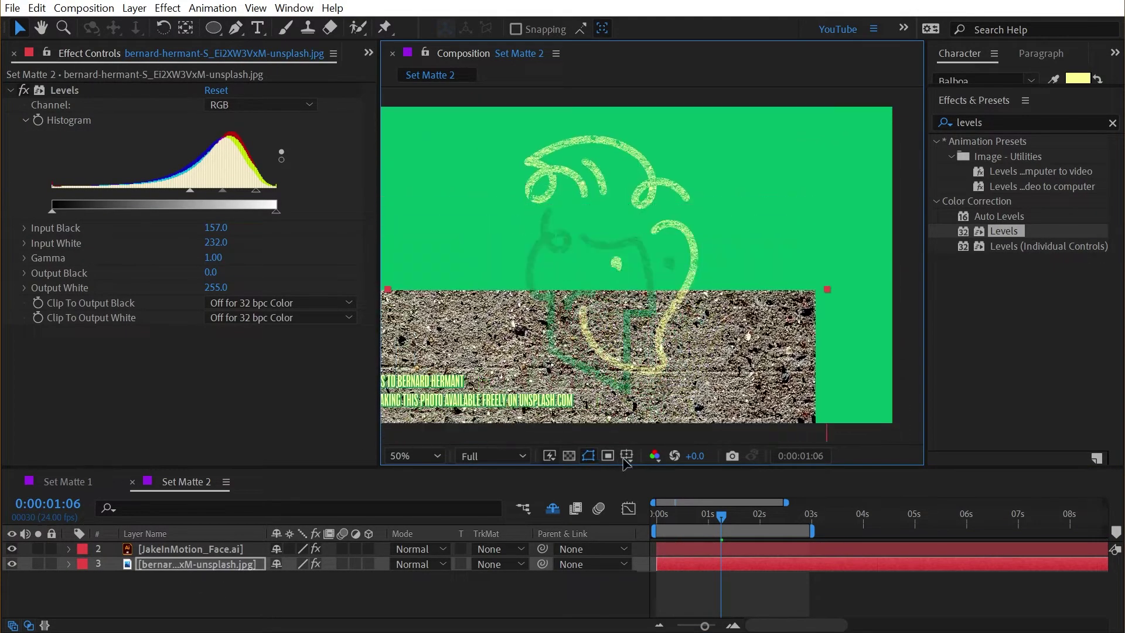
# Undo the photo move and toggle Composite Matte with Original off and back on.
pyautogui.hotkey('ctrl', 'z')
pyautogui.hotkey('ctrl', 'z')
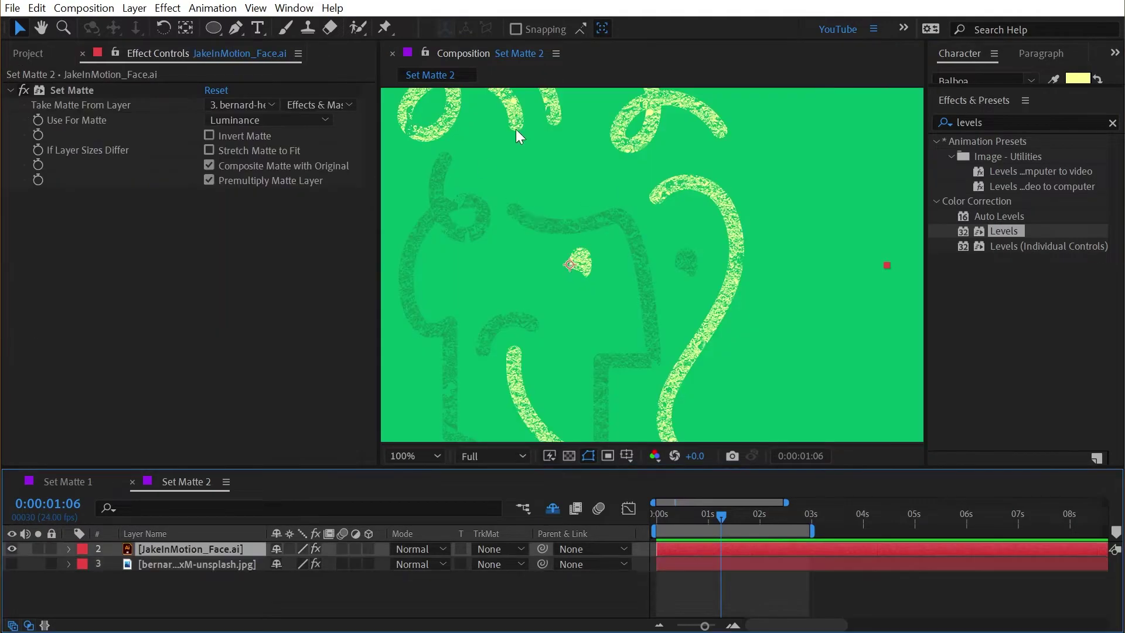
pyautogui.scroll(2, 695, 279)
pyautogui.moveTo(695, 279); pyautogui.dragTo(601, 317)
pyautogui.press('v')
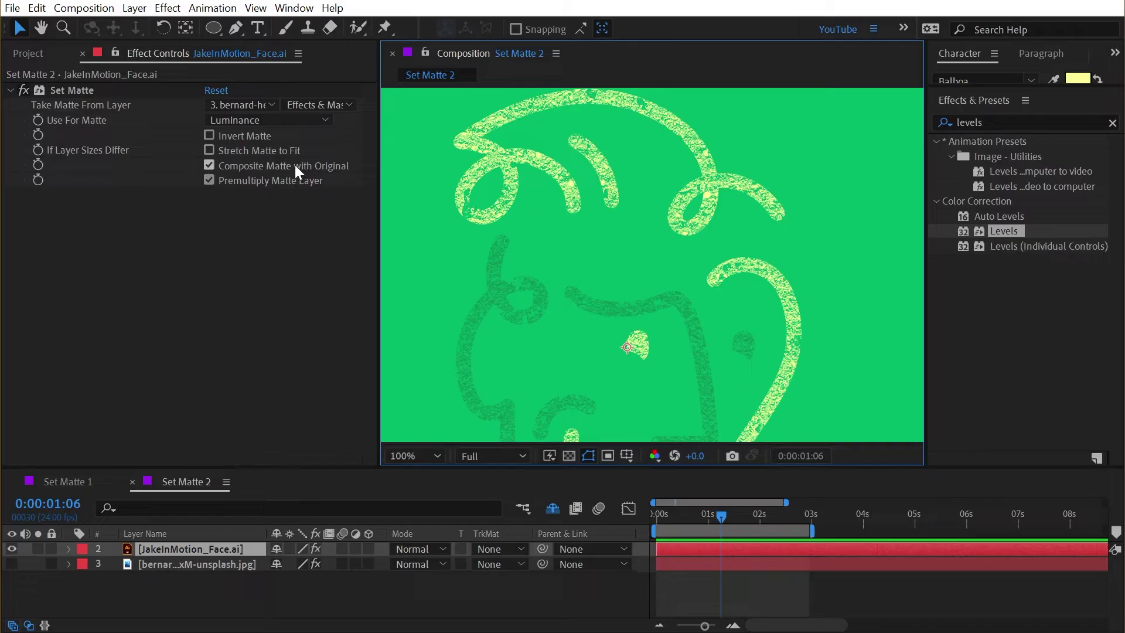
pyautogui.click(209, 165)
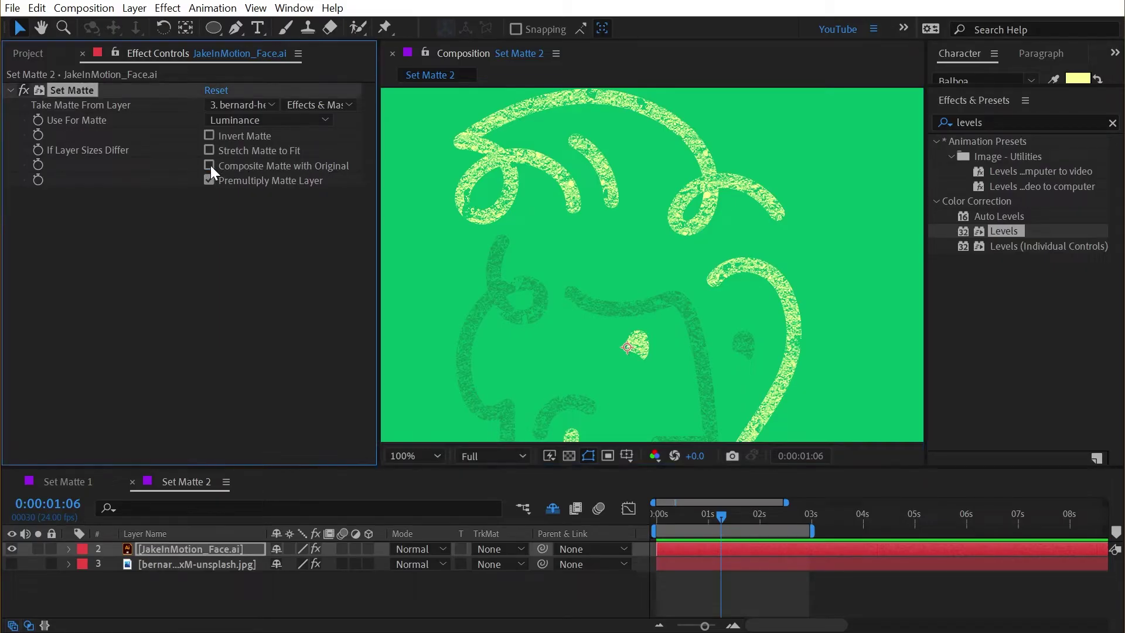
pyautogui.scroll(-2, 535, 213)
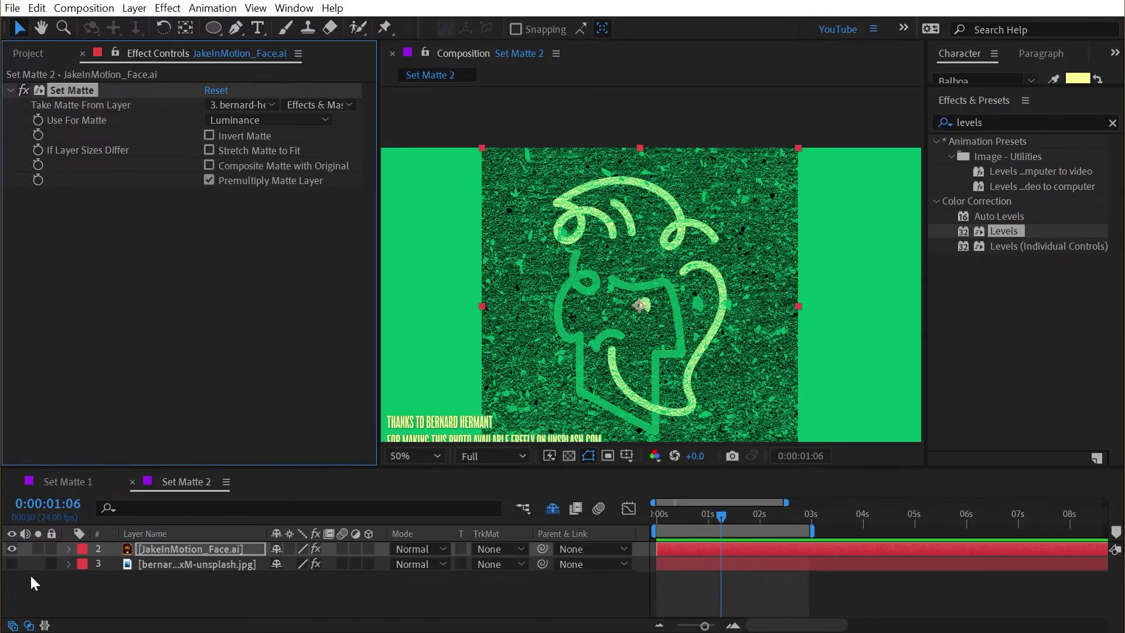
pyautogui.click(569, 461)
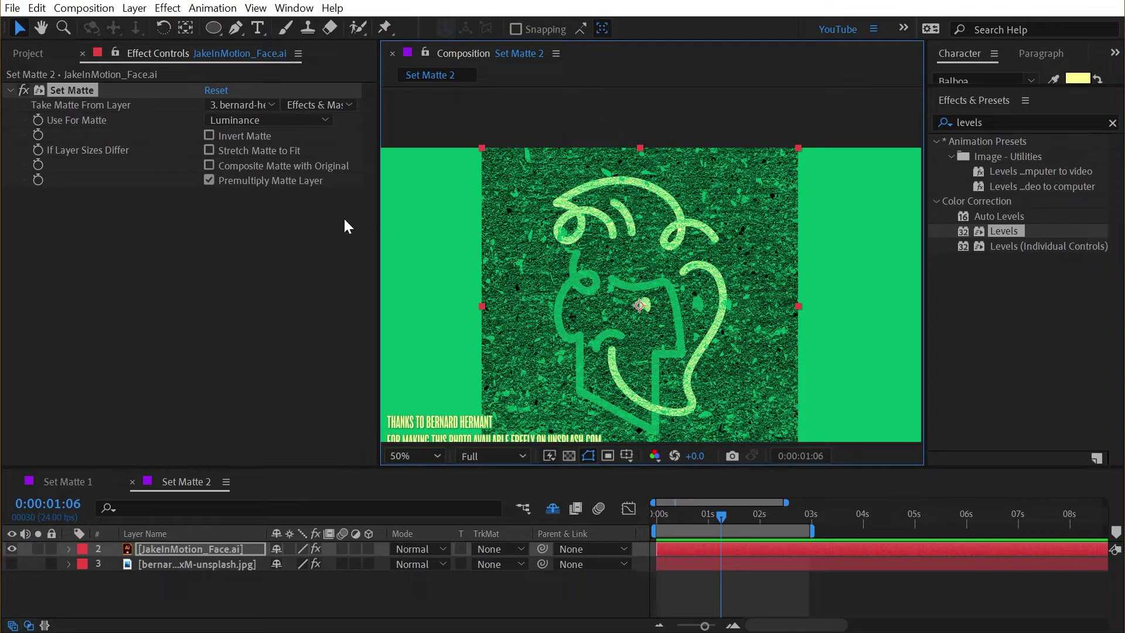
pyautogui.click(209, 165)
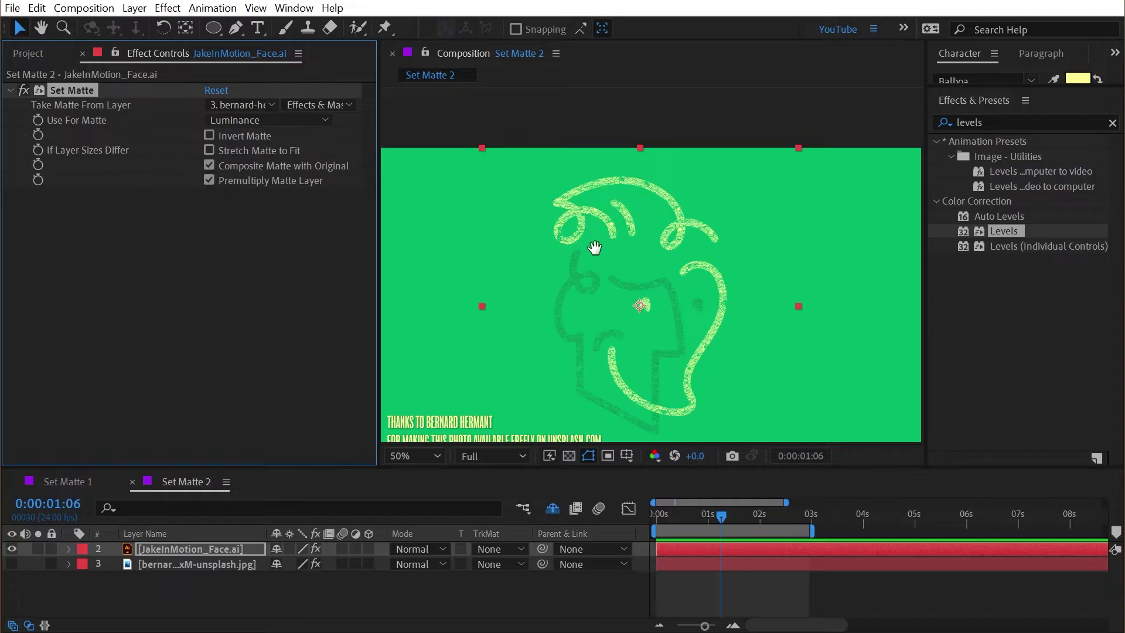
# Pan the frame up and display the photo layer's Levels settings.
pyautogui.press('h')
pyautogui.moveTo(609, 288); pyautogui.dragTo(618, 233)
pyautogui.press('v')
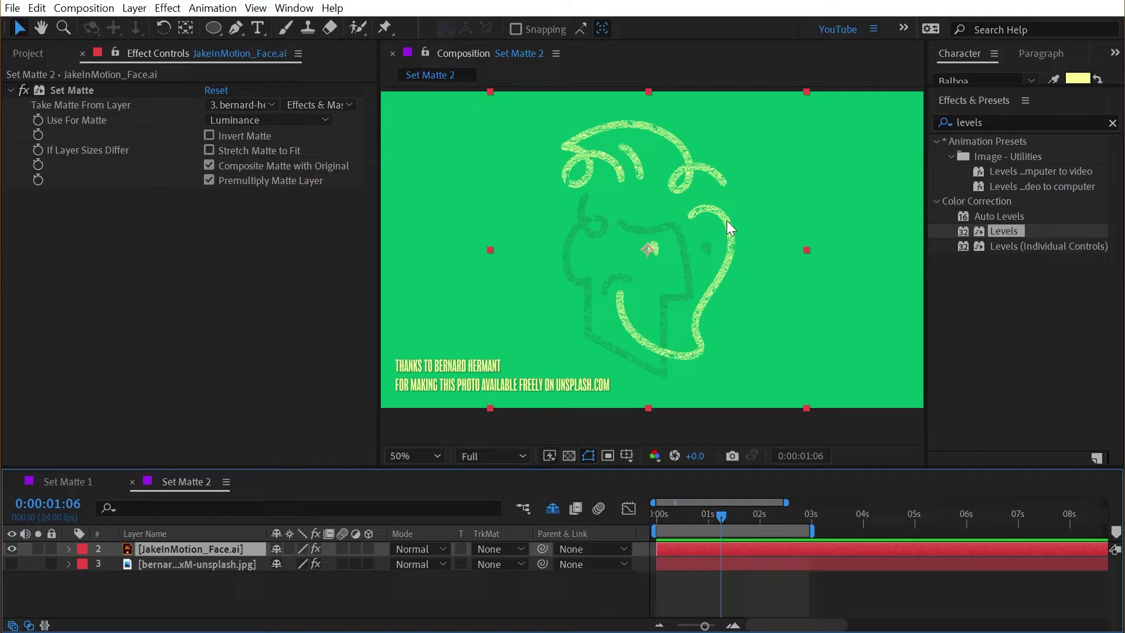
pyautogui.click(82, 93)
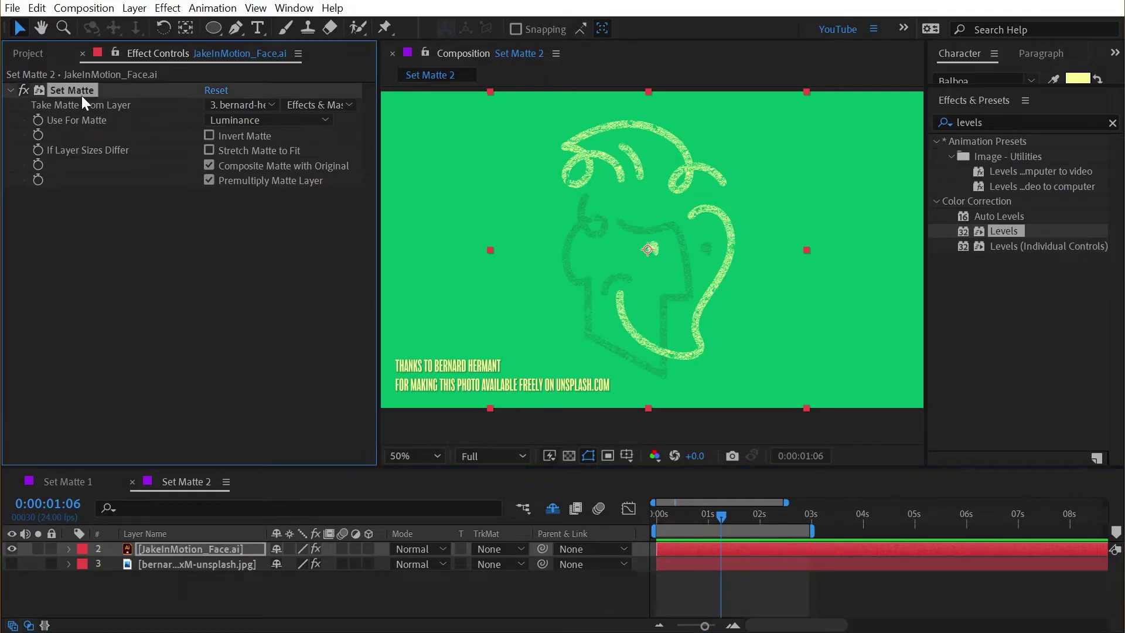
pyautogui.click(488, 547)
pyautogui.click(227, 563)
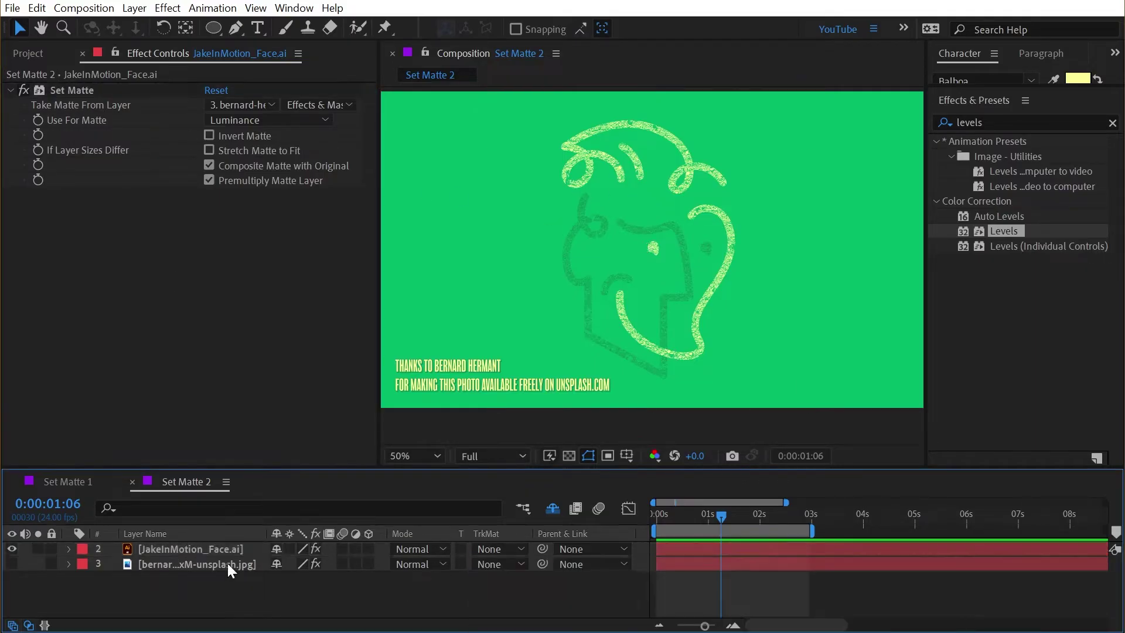
pyautogui.click(198, 566)
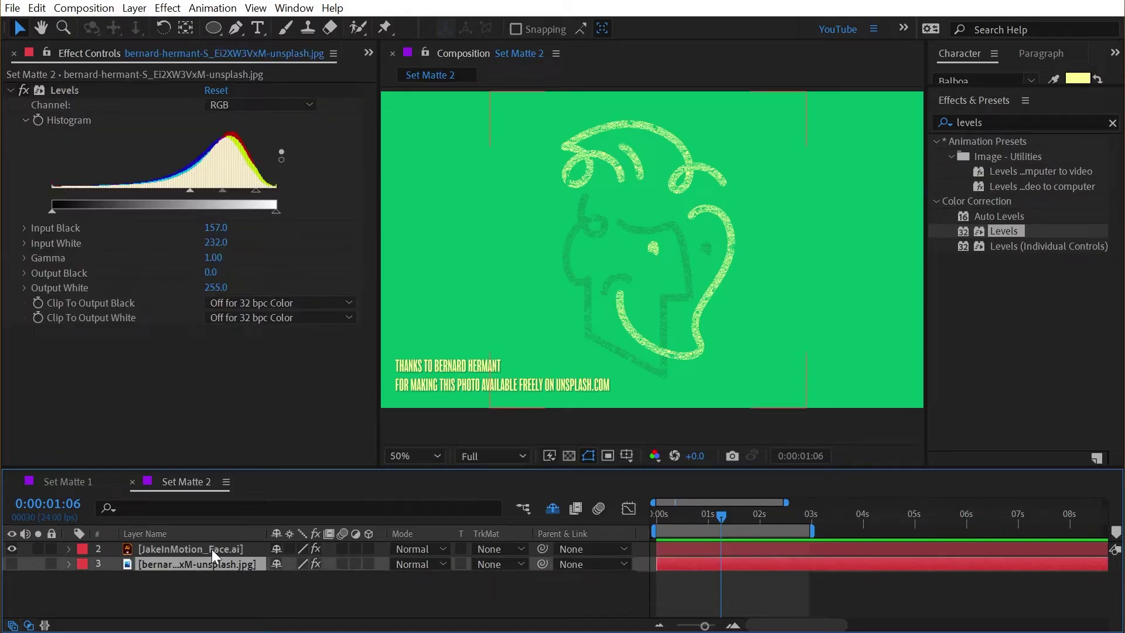
# Add JakeInMotion_Text.ai, paste the face's Set Matte onto it, and place it right of the face.
pyautogui.click(212, 549)
pyautogui.hotkey('ctrl', '0')
pyautogui.moveTo(51, 297); pyautogui.dragTo(542, 275)
pyautogui.click(191, 566)
pyautogui.press('e')
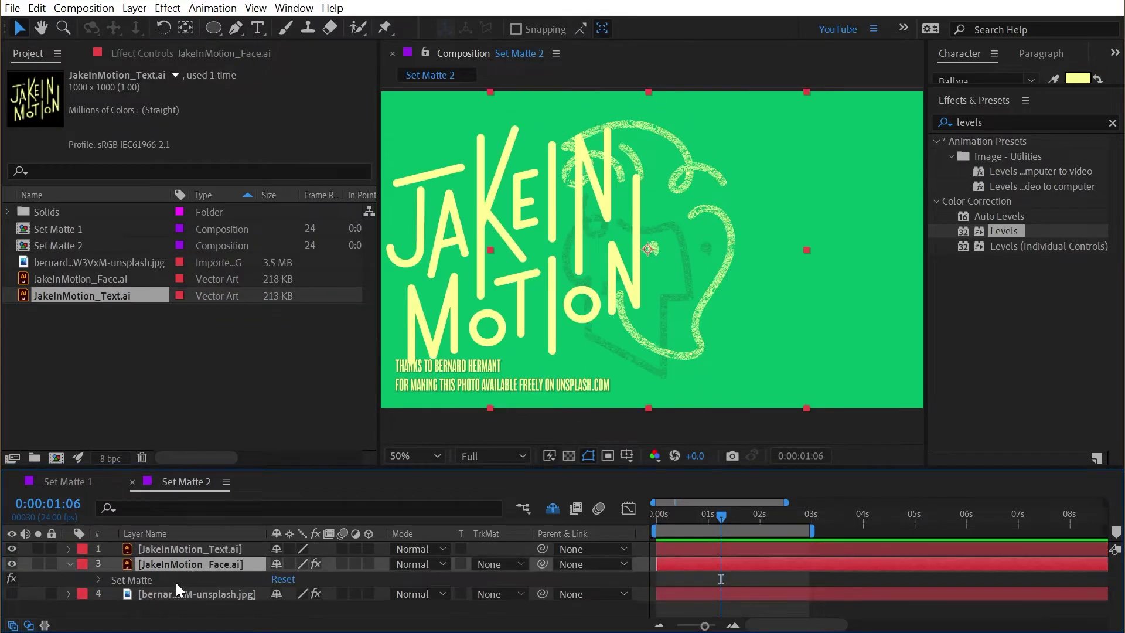
pyautogui.click(167, 550)
pyautogui.hotkey('ctrl', 'v')
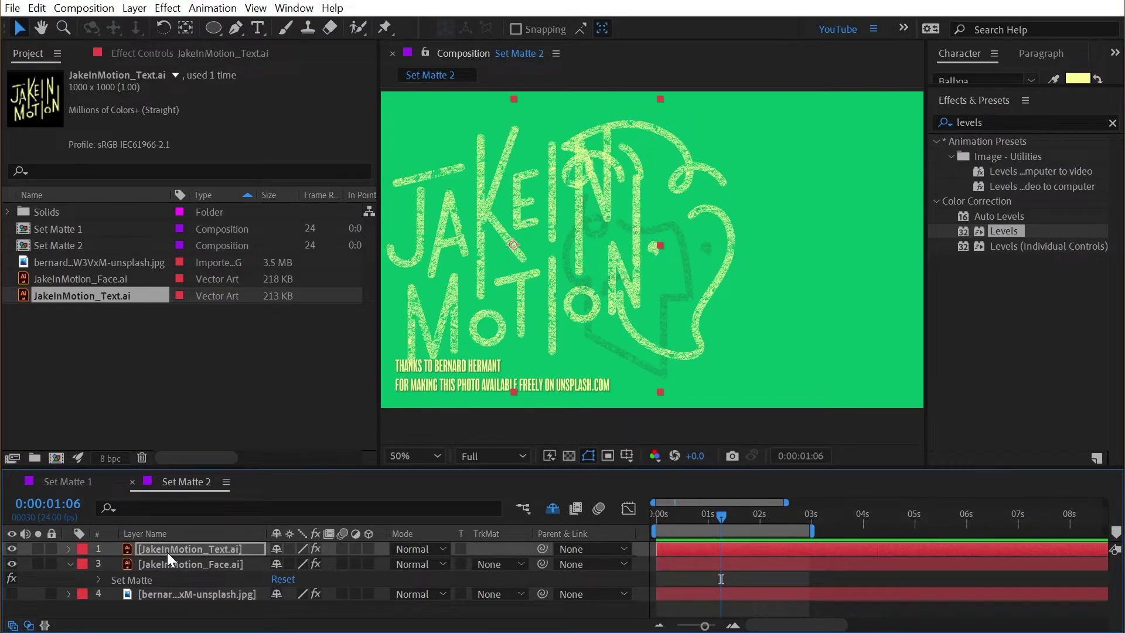
pyautogui.moveTo(490, 201); pyautogui.dragTo(800, 203)
pyautogui.moveTo(610, 178); pyautogui.dragTo(503, 171)
# Lower the photo's Levels Input Black to 71 to brighten the texture.
pyautogui.click(191, 593)
pyautogui.click(173, 52)
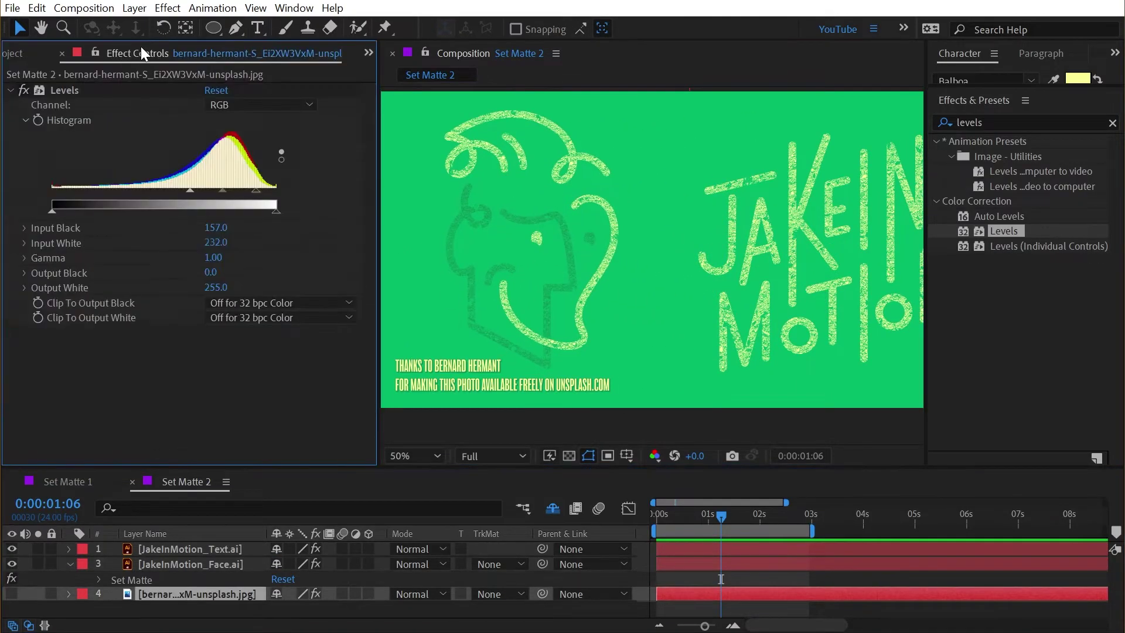
pyautogui.moveTo(193, 190); pyautogui.dragTo(114, 191)
pyautogui.moveTo(185, 190)
pyautogui.mouseDown()
pyautogui.moveTo(151, 192)
pyautogui.moveTo(164, 192)
pyautogui.mouseUp()
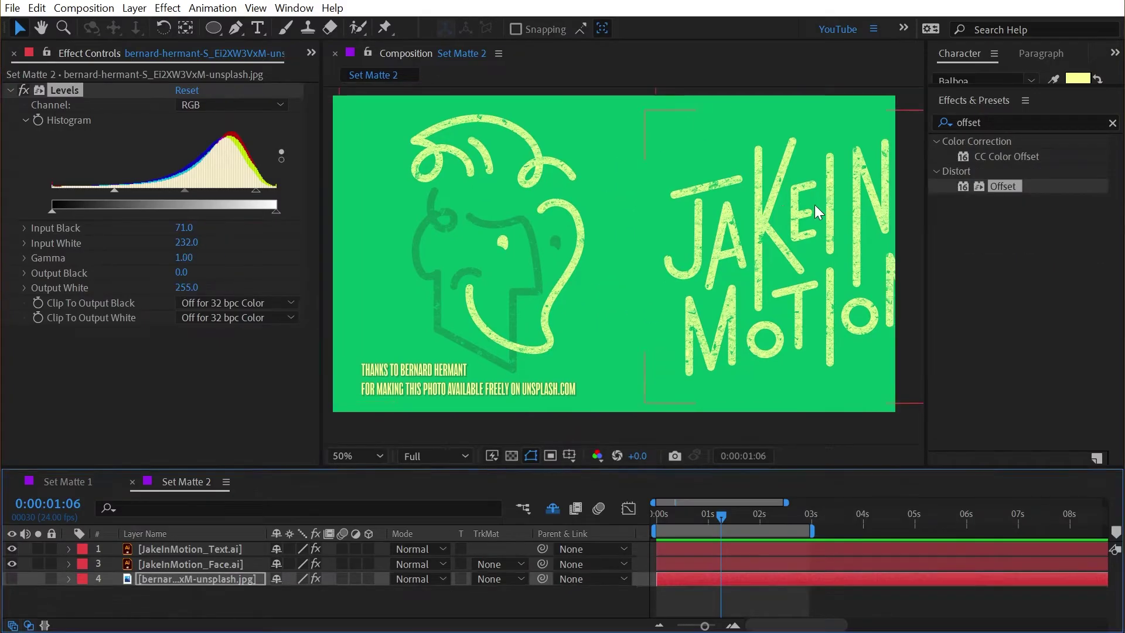
# Nudge the face artwork slightly lower-left.
pyautogui.click(764, 206)
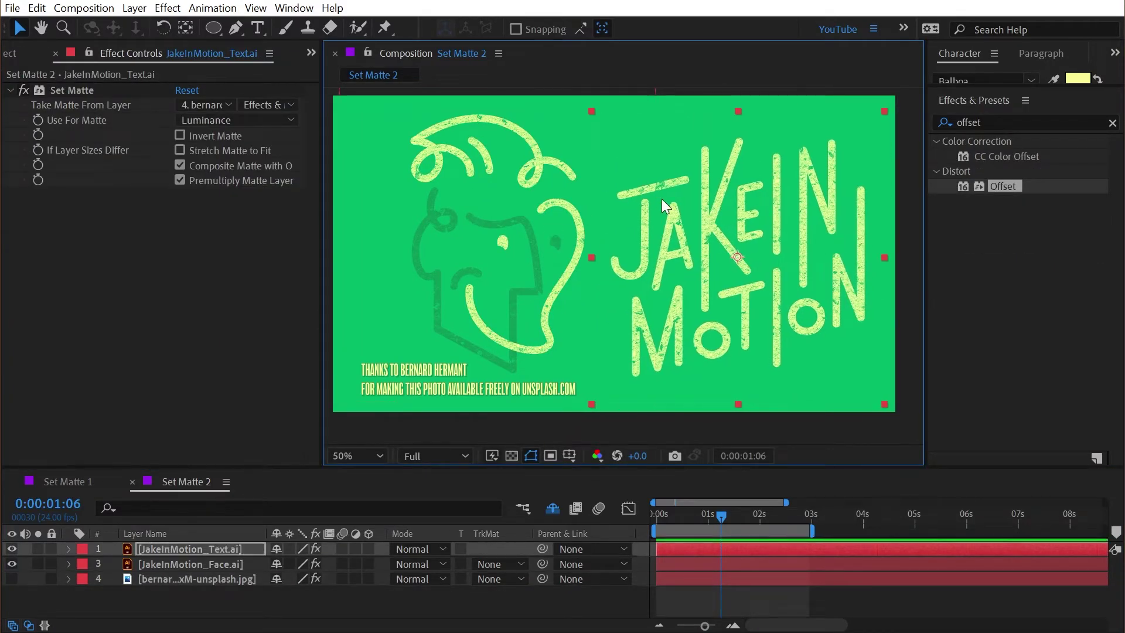
pyautogui.click(197, 578)
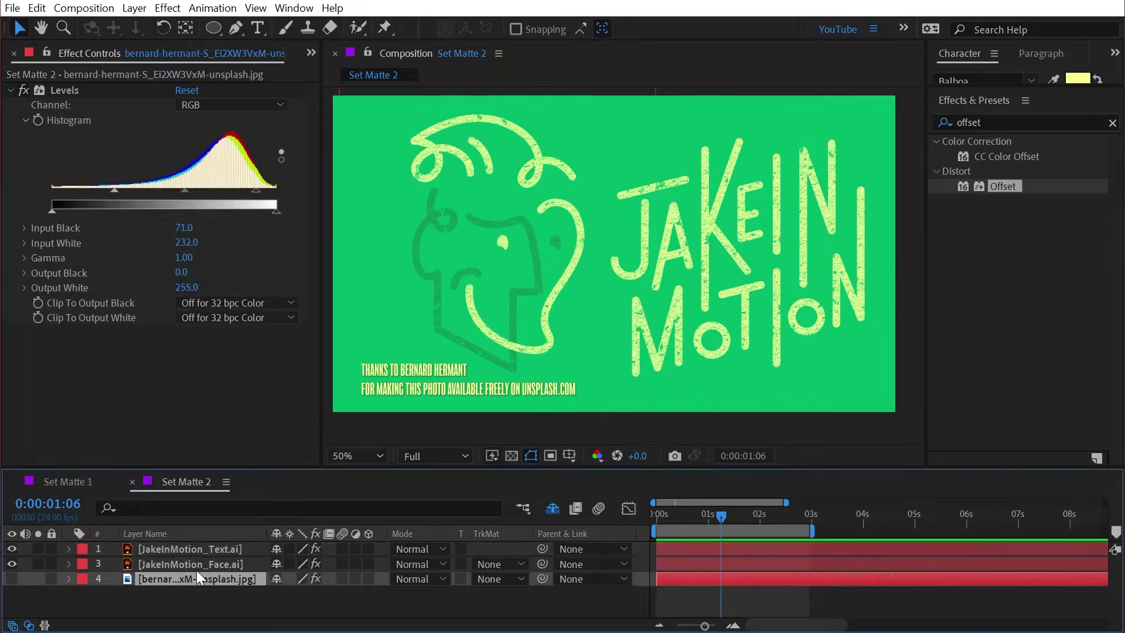
pyautogui.click(196, 564)
pyautogui.click(195, 551)
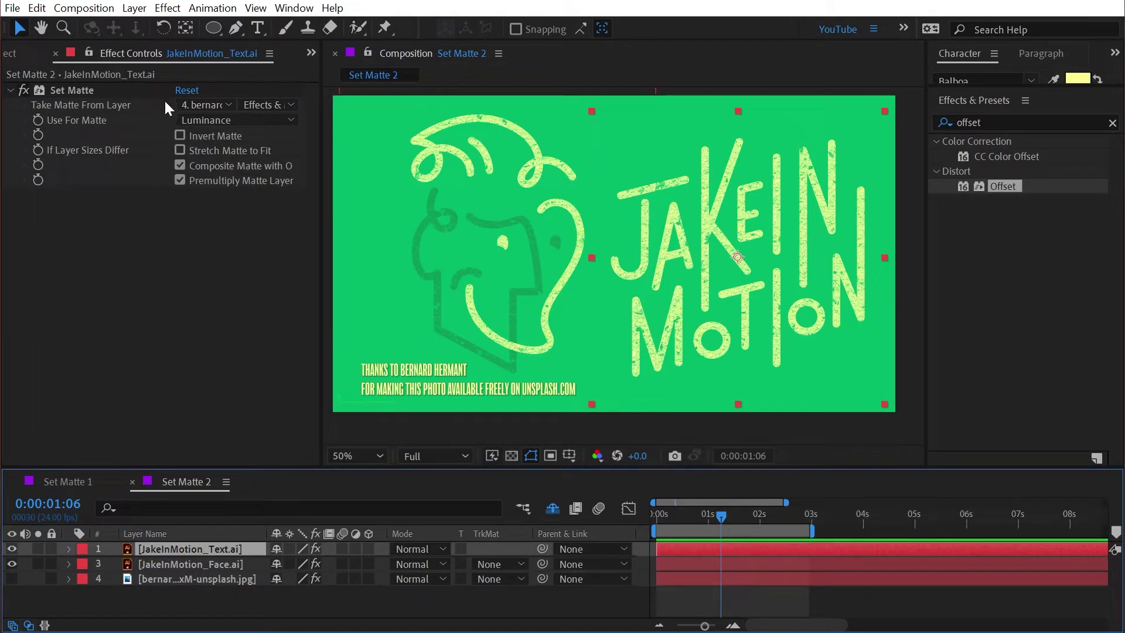
pyautogui.moveTo(471, 214)
pyautogui.mouseDown()
pyautogui.moveTo(449, 188)
pyautogui.moveTo(442, 208)
pyautogui.moveTo(462, 222)
pyautogui.mouseUp()
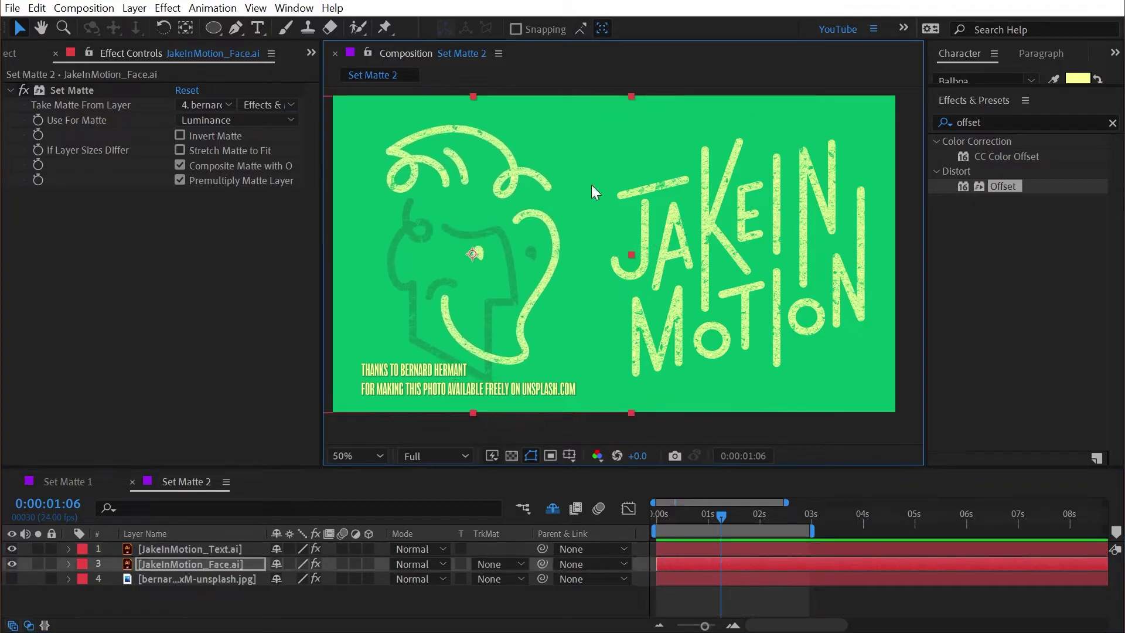
# Apply the Transform effect to the concrete photo layer and check the face's matte source.
pyautogui.click(167, 574)
pyautogui.click(1025, 122)
pyautogui.write('trans')
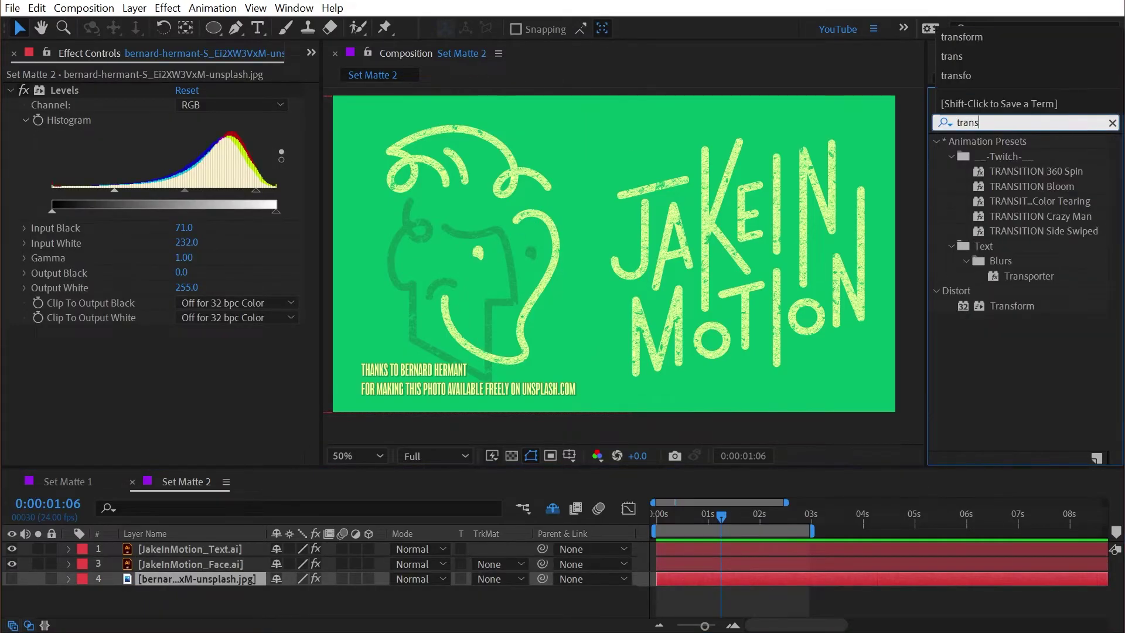
pyautogui.write('fo')
pyautogui.moveTo(1012, 156); pyautogui.dragTo(181, 404)
pyautogui.click(193, 564)
pyautogui.click(279, 104)
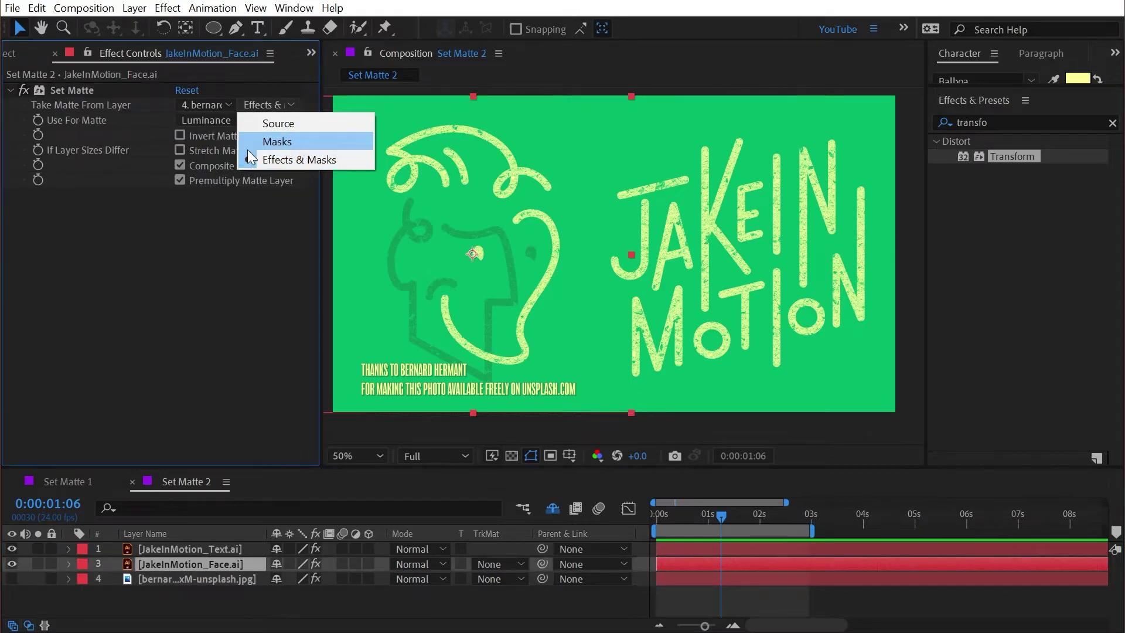
# Set the photo's Transform to Position 1587, Scale 122, Rotation 46°, and shrink the text logo.
pyautogui.click(193, 577)
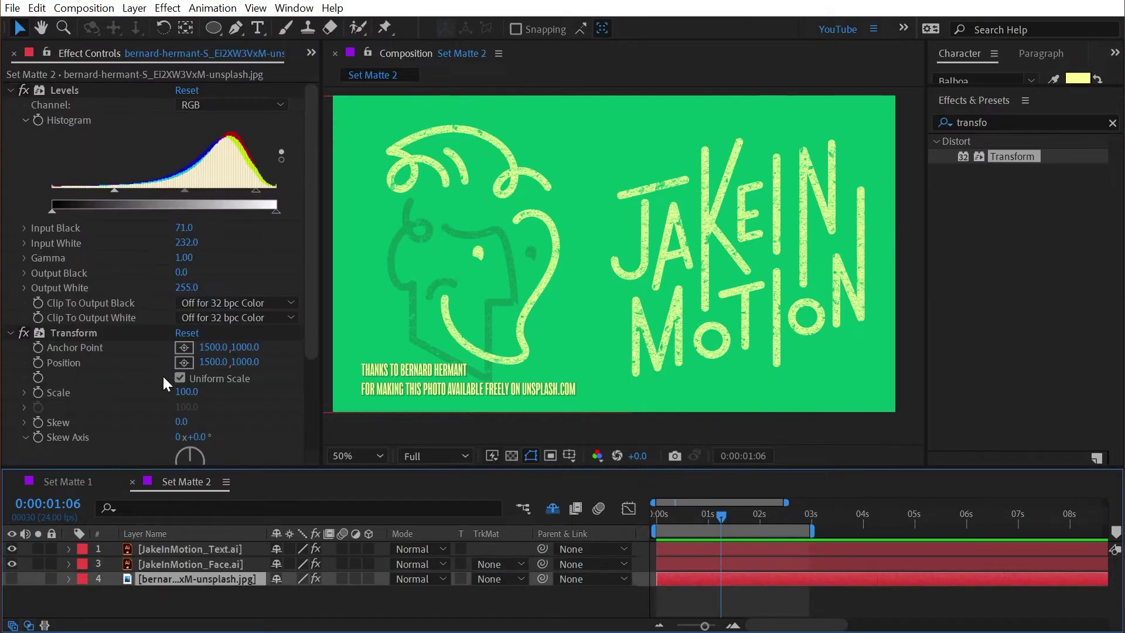
pyautogui.scroll(-3, 159, 391)
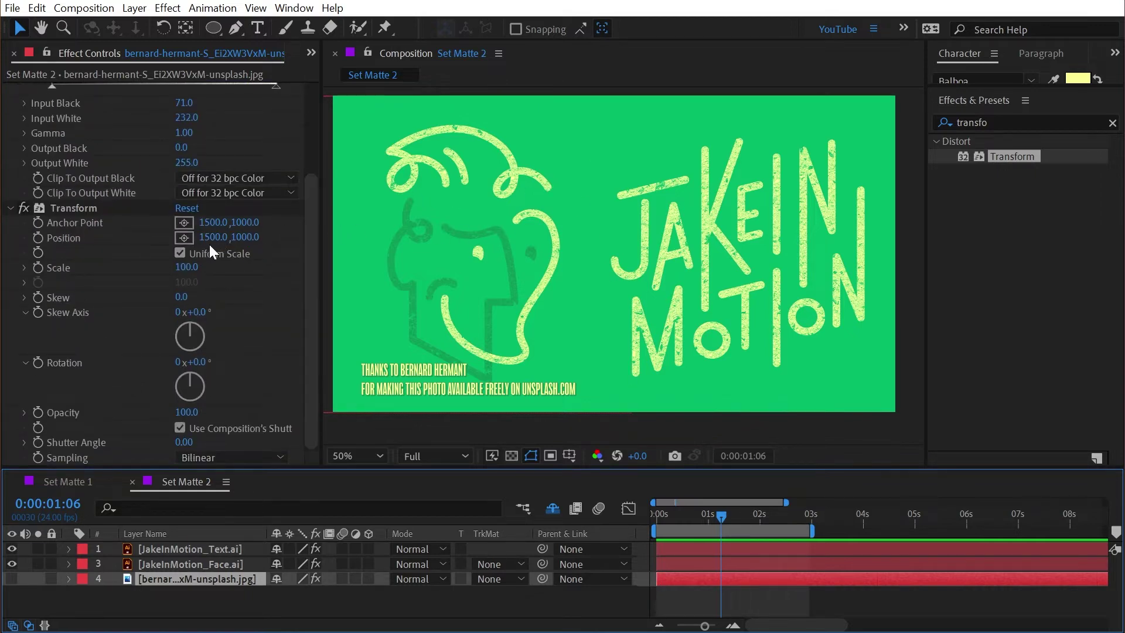
pyautogui.moveTo(214, 236); pyautogui.dragTo(238, 235)
pyautogui.moveTo(185, 266)
pyautogui.mouseDown()
pyautogui.moveTo(159, 269)
pyautogui.moveTo(193, 266)
pyautogui.mouseUp()
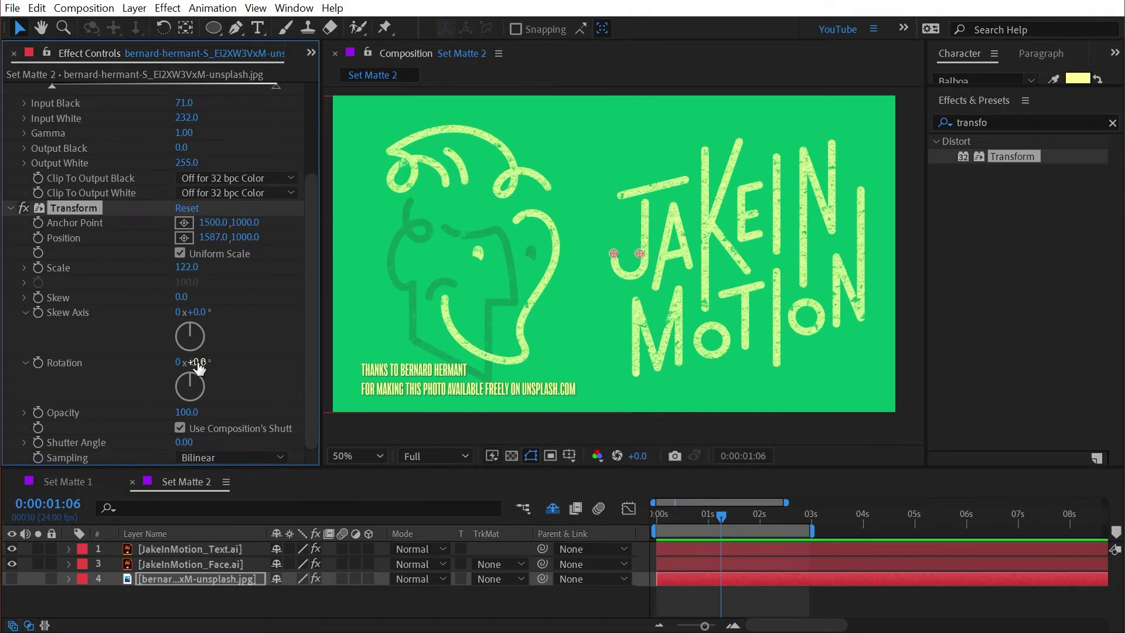
pyautogui.moveTo(186, 362); pyautogui.dragTo(231, 358)
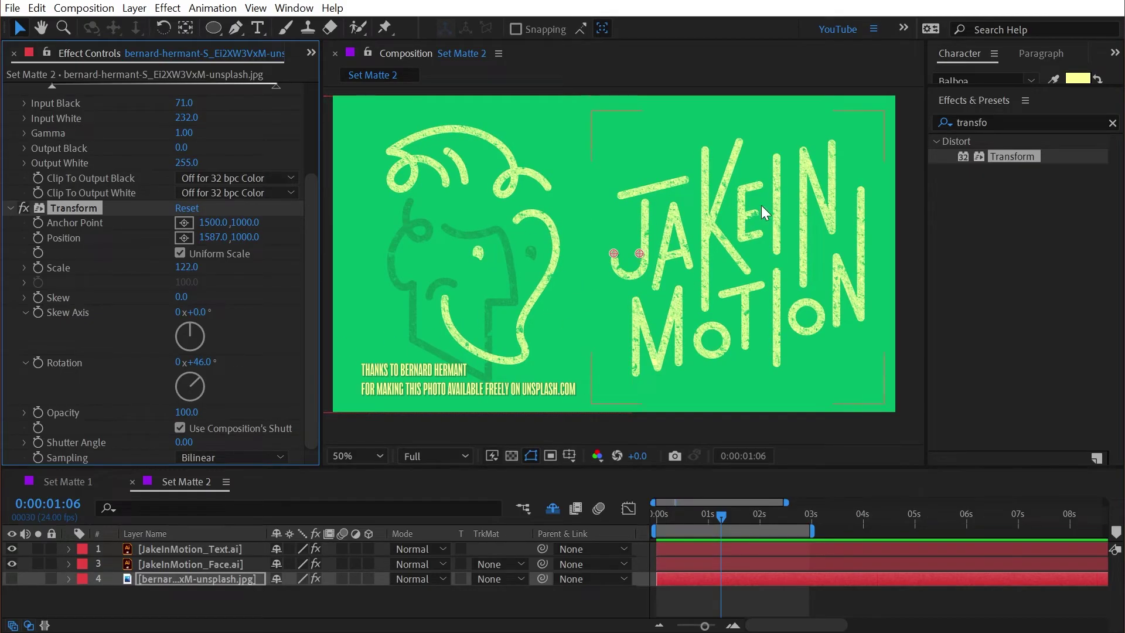
pyautogui.click(199, 549)
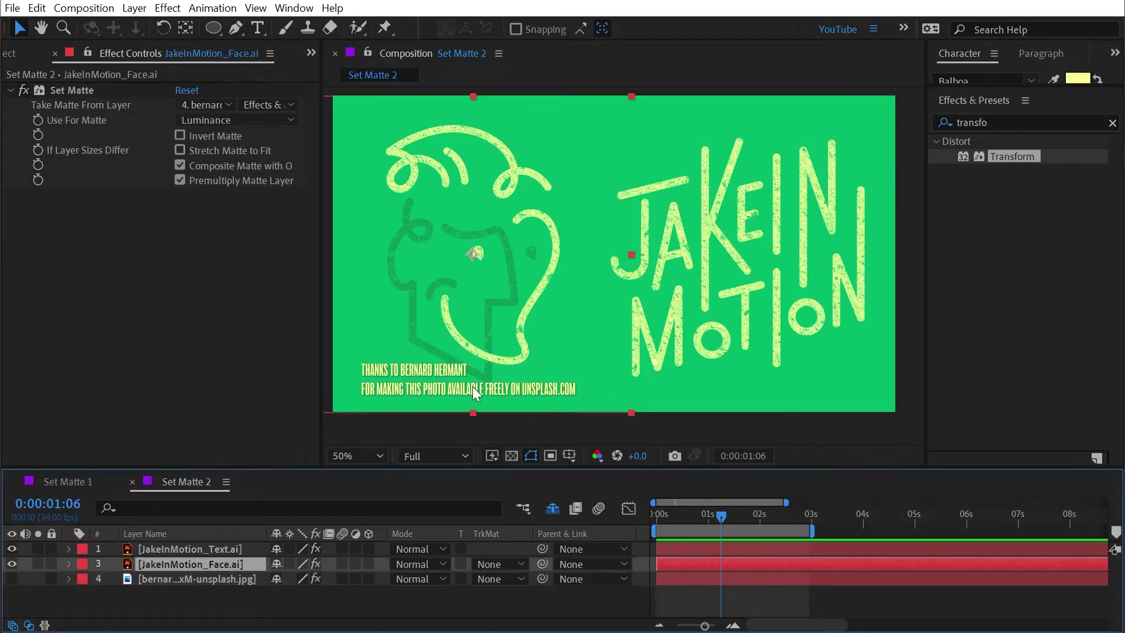
pyautogui.moveTo(886, 258); pyautogui.dragTo(823, 242)
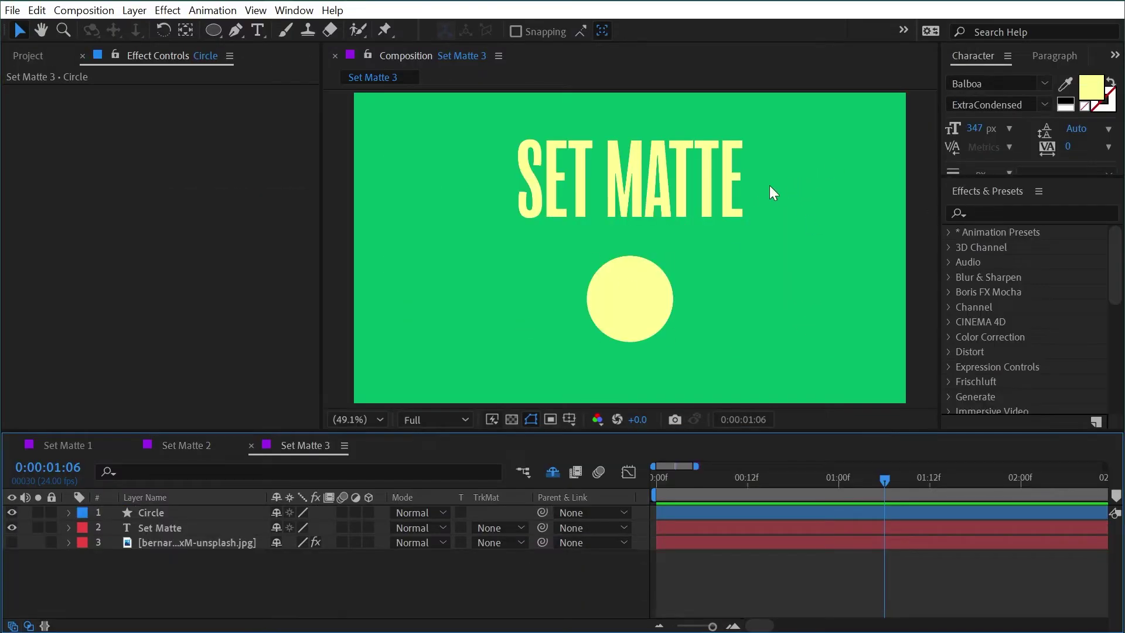
# In Set Matte 3, select the Circle layer below the SET MATTE title and ready the effects search.
pyautogui.click(666, 180)
pyautogui.click(652, 307)
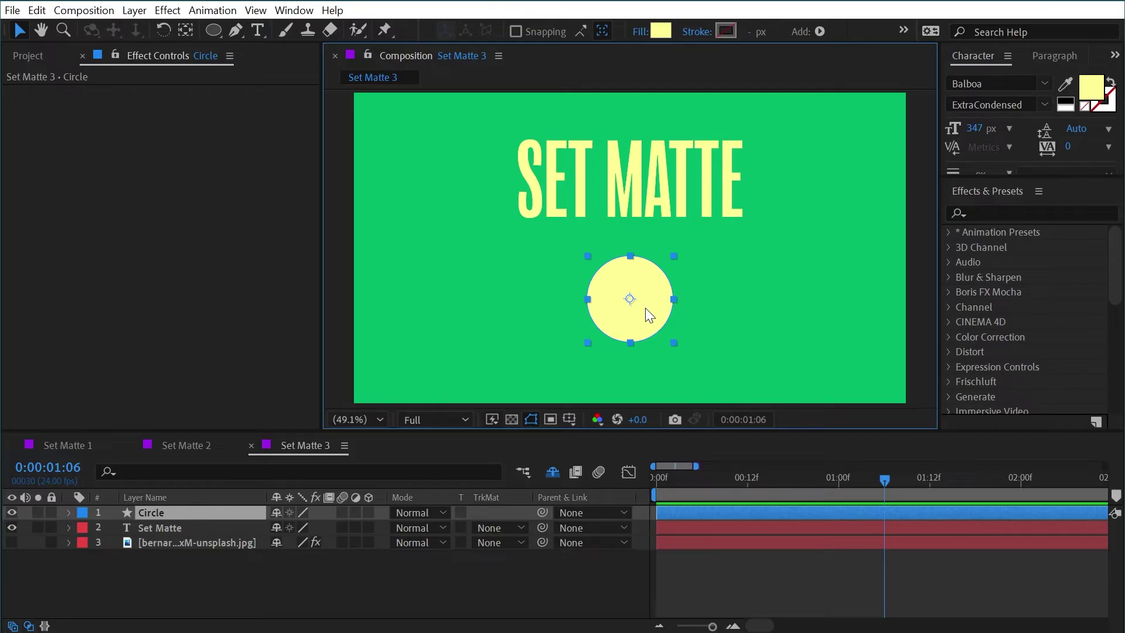
pyautogui.click(1003, 214)
# Apply the Set Matte effect to the SET MATTE text layer.
pyautogui.write('set amtt')
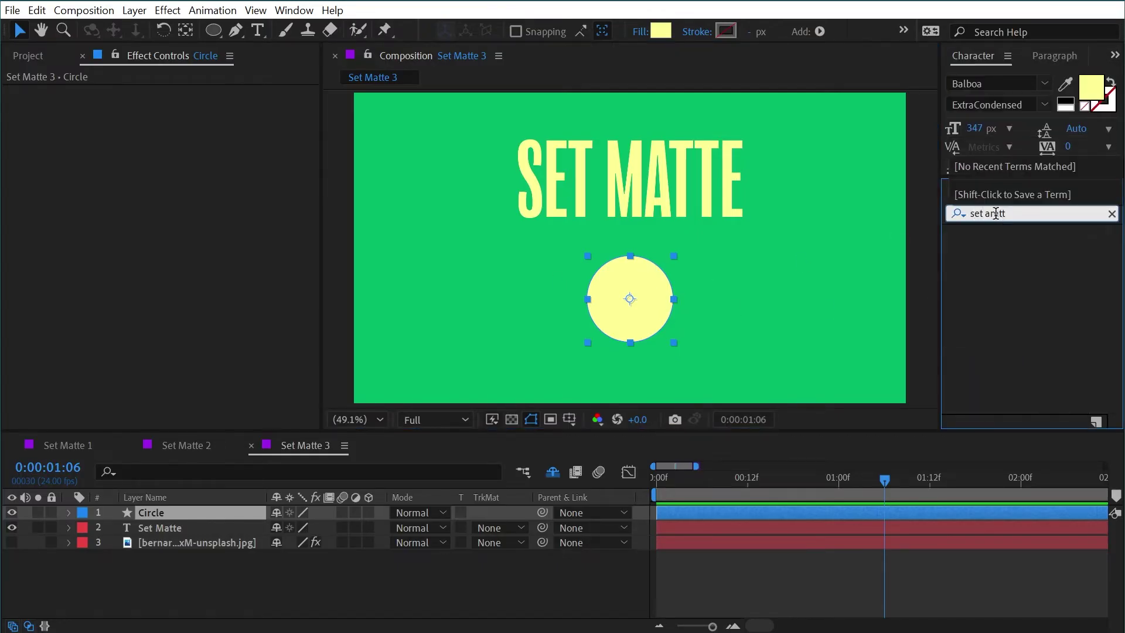
pyautogui.hotkey('ctrl', 'shift', 'Left')
pyautogui.write('matte')
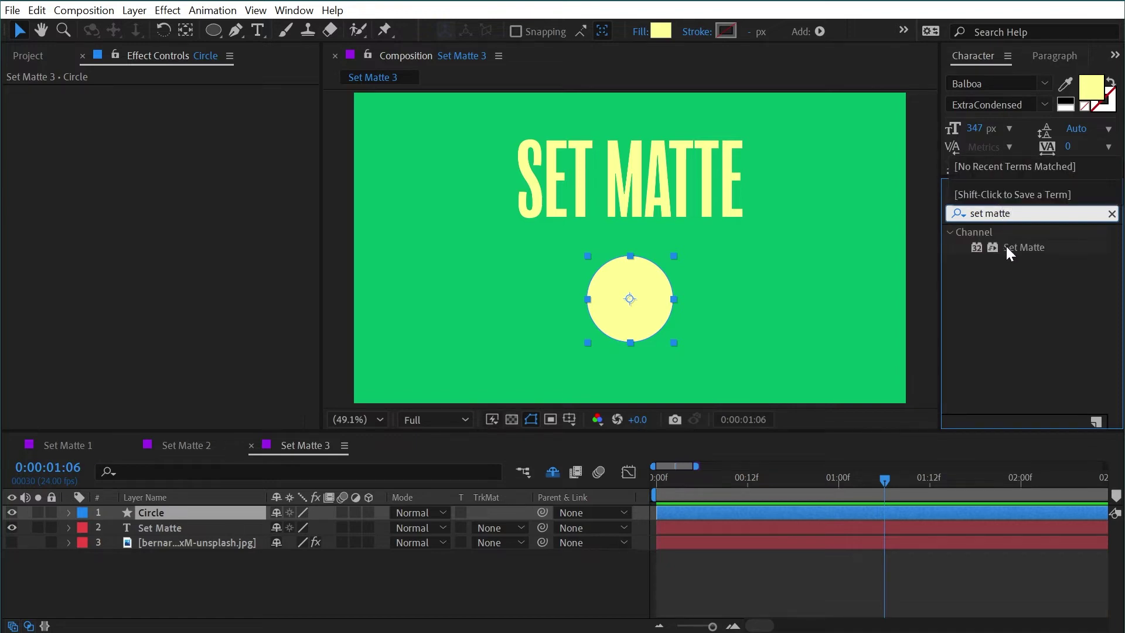
pyautogui.moveTo(1022, 246); pyautogui.dragTo(621, 181)
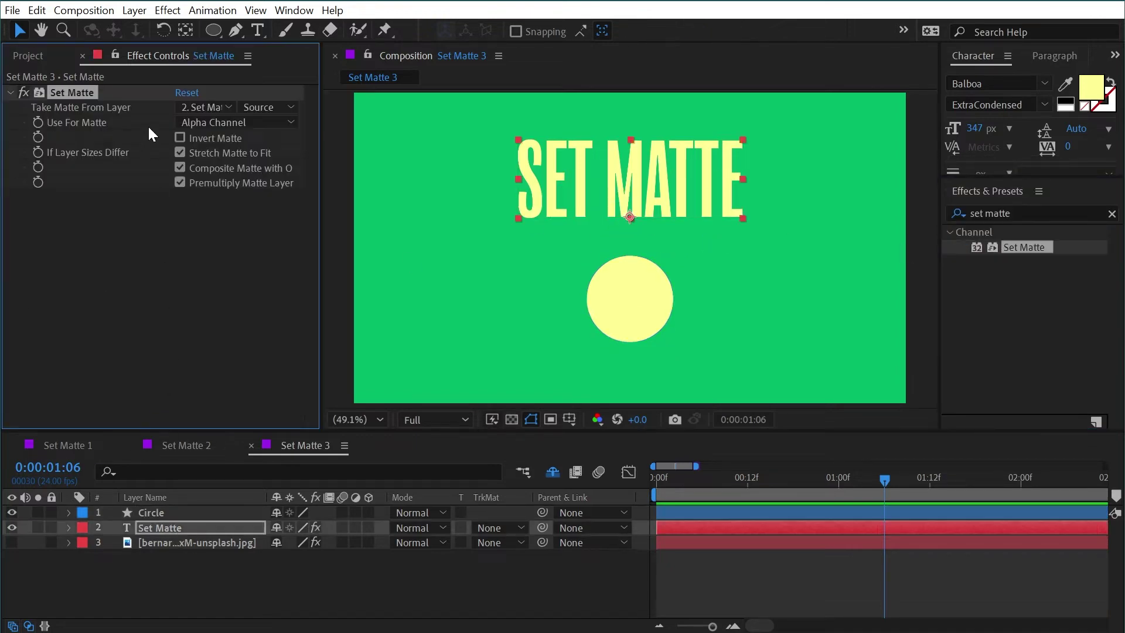
pyautogui.click(10, 543)
pyautogui.click(10, 543)
# Set the title's matte to take Luminance from the concrete photo layer.
pyautogui.click(205, 106)
pyautogui.click(244, 185)
pyautogui.moveTo(321, 126); pyautogui.dragTo(399, 126)
pyautogui.click(282, 121)
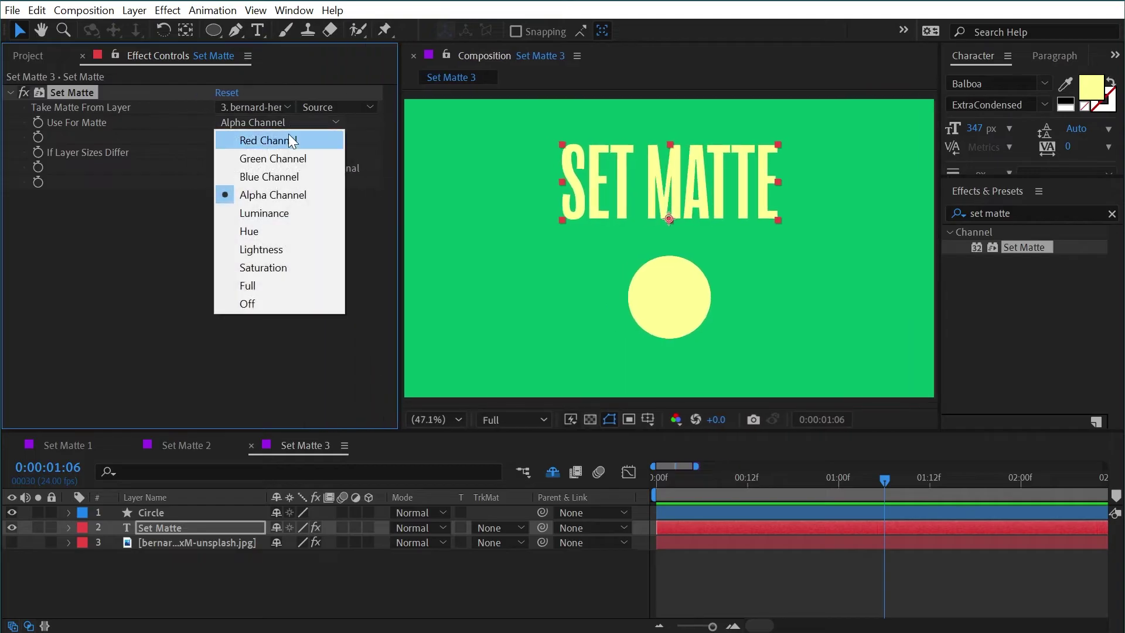
pyautogui.click(305, 214)
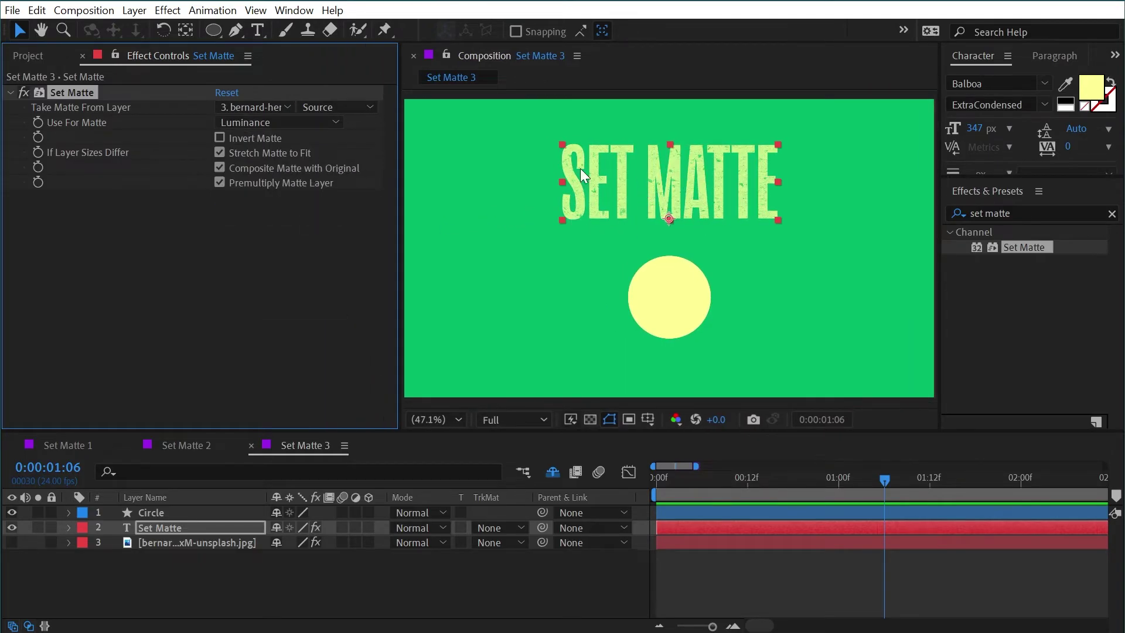
pyautogui.press('.')
pyautogui.press('.')
pyautogui.press('.')
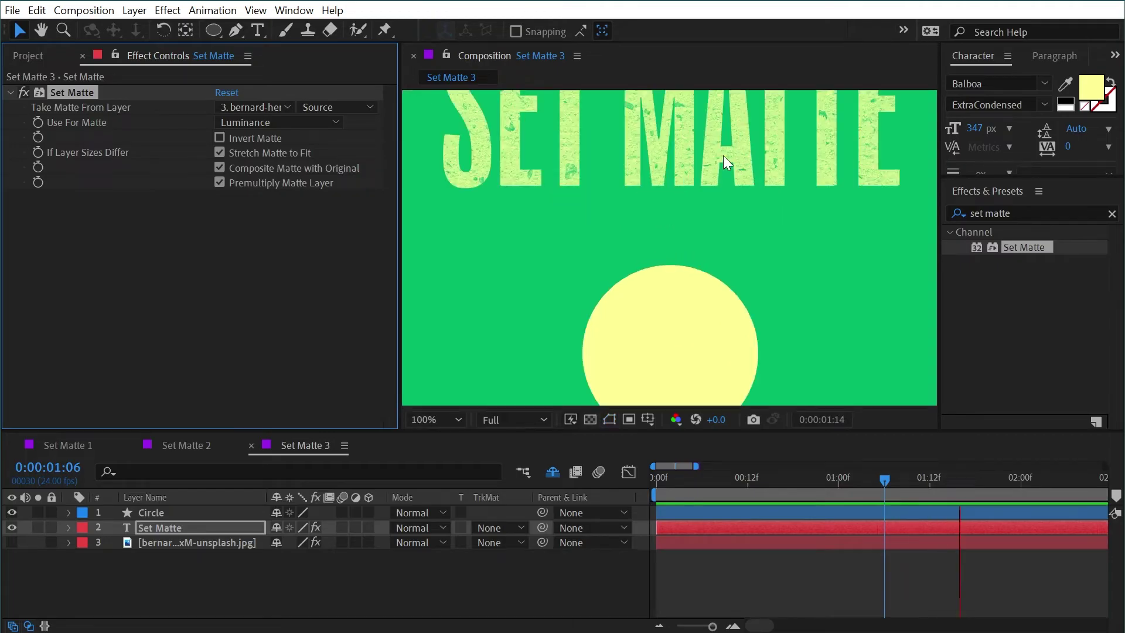
pyautogui.press('Home')
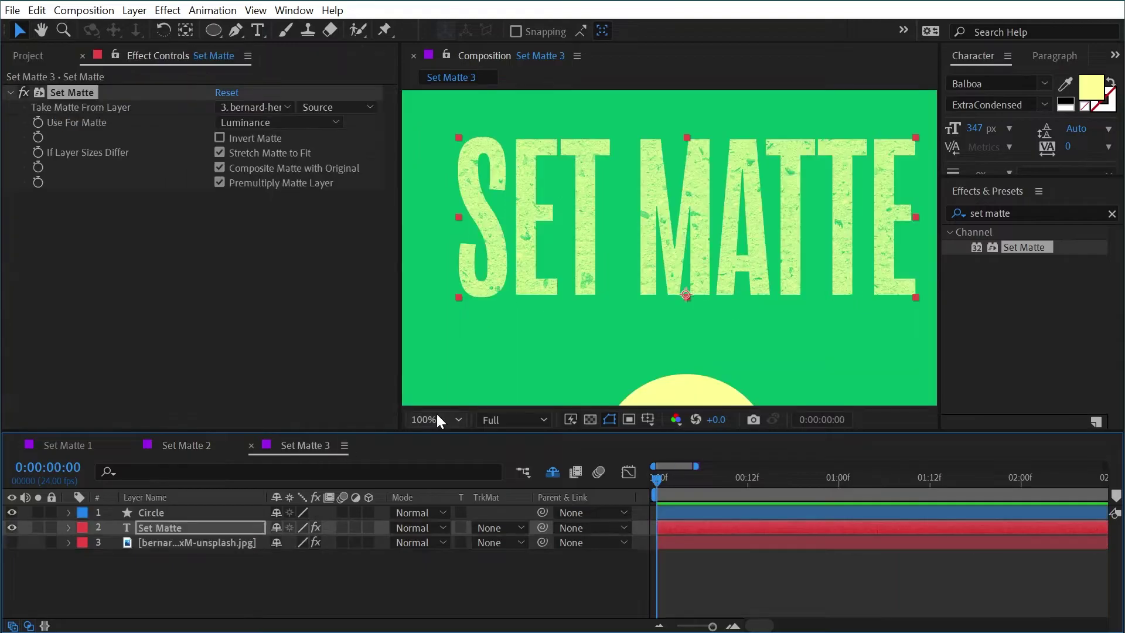
# Reposition the SET MATTE title slightly.
pyautogui.click(191, 529)
pyautogui.moveTo(733, 206)
pyautogui.mouseDown()
pyautogui.moveTo(666, 206)
pyautogui.moveTo(740, 205)
pyautogui.moveTo(652, 173)
pyautogui.moveTo(723, 194)
pyautogui.moveTo(720, 158)
pyautogui.moveTo(678, 183)
pyautogui.moveTo(717, 205)
pyautogui.mouseUp()
pyautogui.scroll(-5, 727, 266)
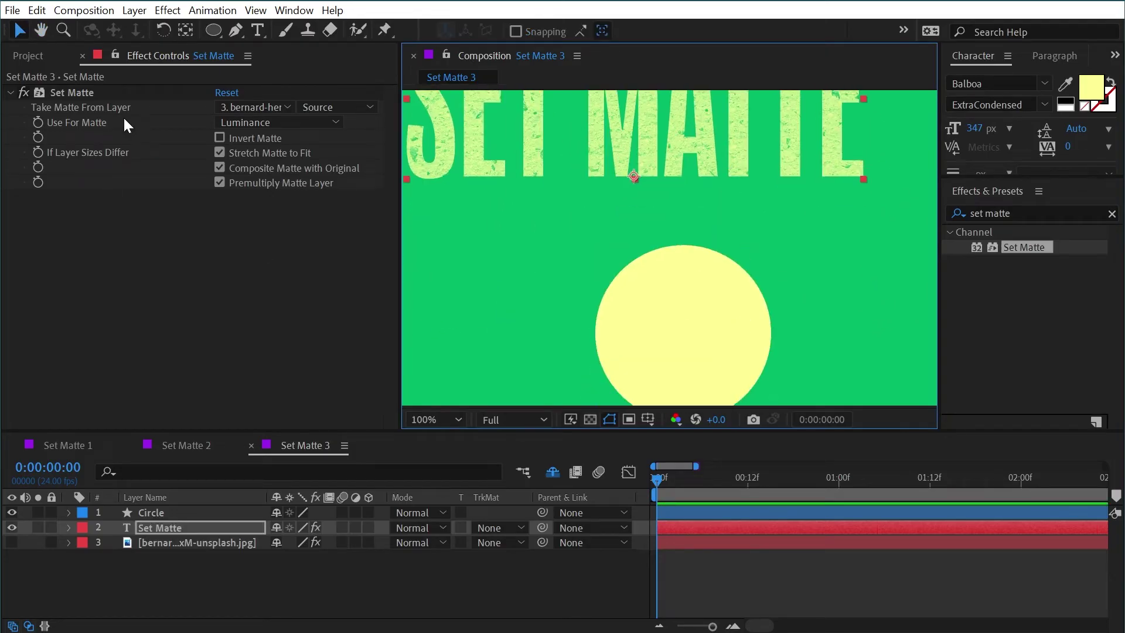
# Copy the title's Set Matte onto the circle and move the circle up beneath the title.
pyautogui.click(79, 96)
pyautogui.hotkey('ctrl', 'c')
pyautogui.click(727, 343)
pyautogui.hotkey('ctrl', 'v')
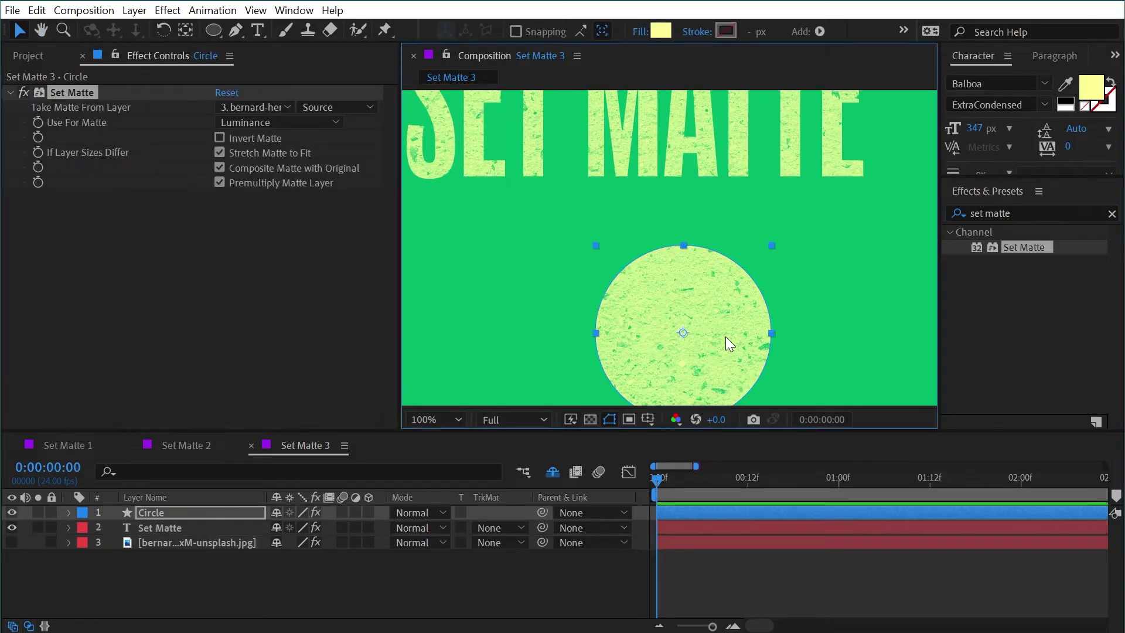
pyautogui.moveTo(726, 339); pyautogui.dragTo(726, 270)
pyautogui.scroll(-1, 722, 269)
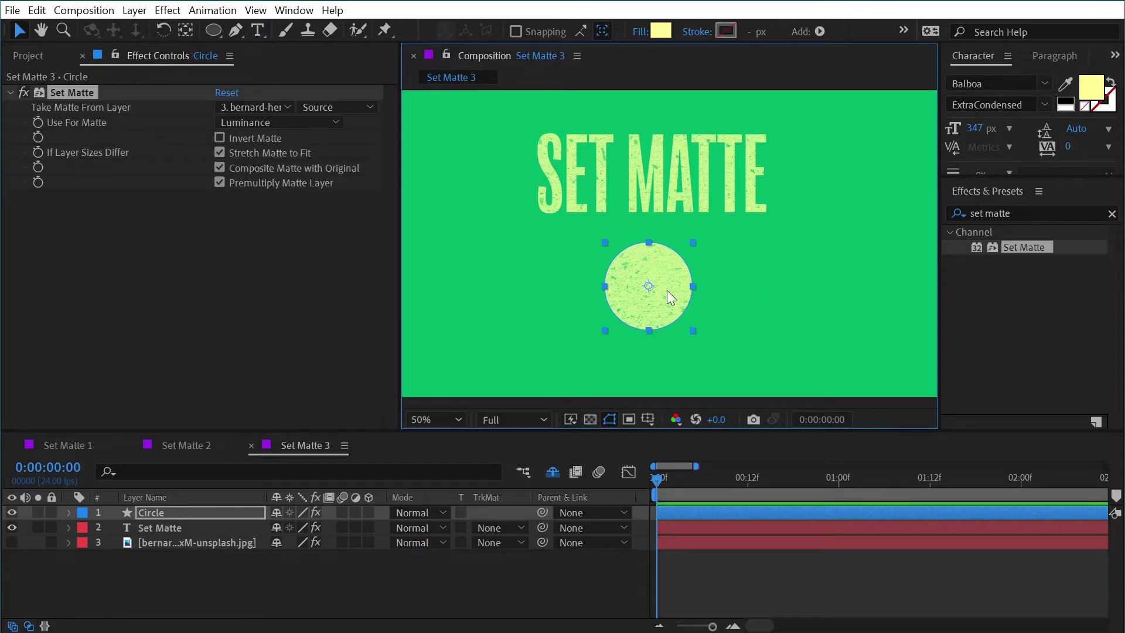
# In Set Matte 2, continuously rasterize the JakeInMotion_Face and Text layers and nudge the face right.
pyautogui.click(178, 450)
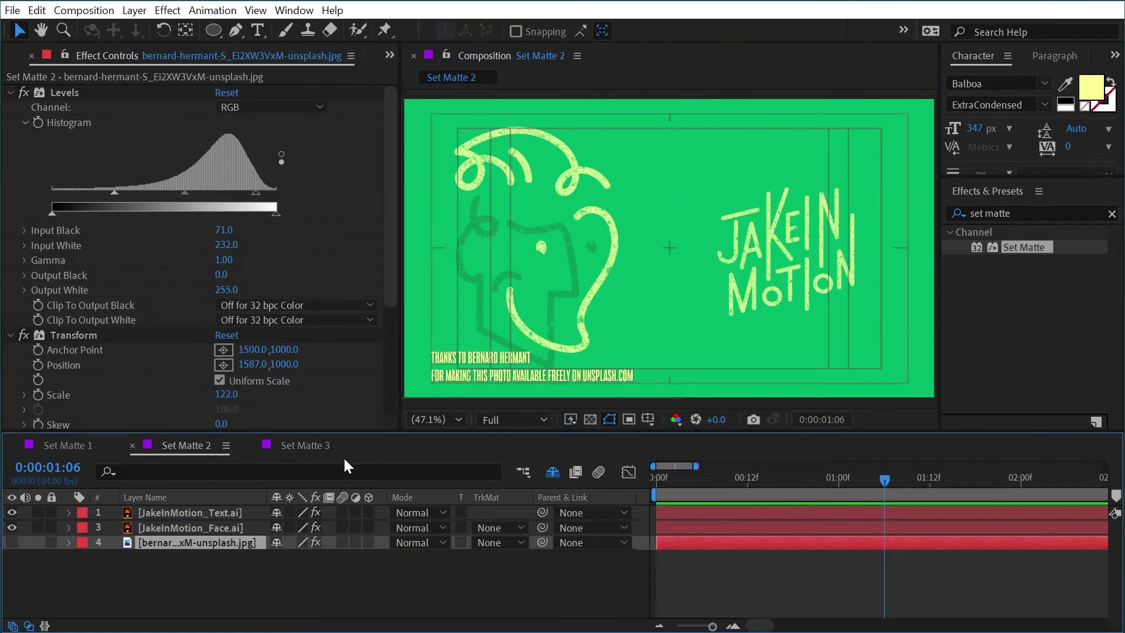
pyautogui.click(299, 447)
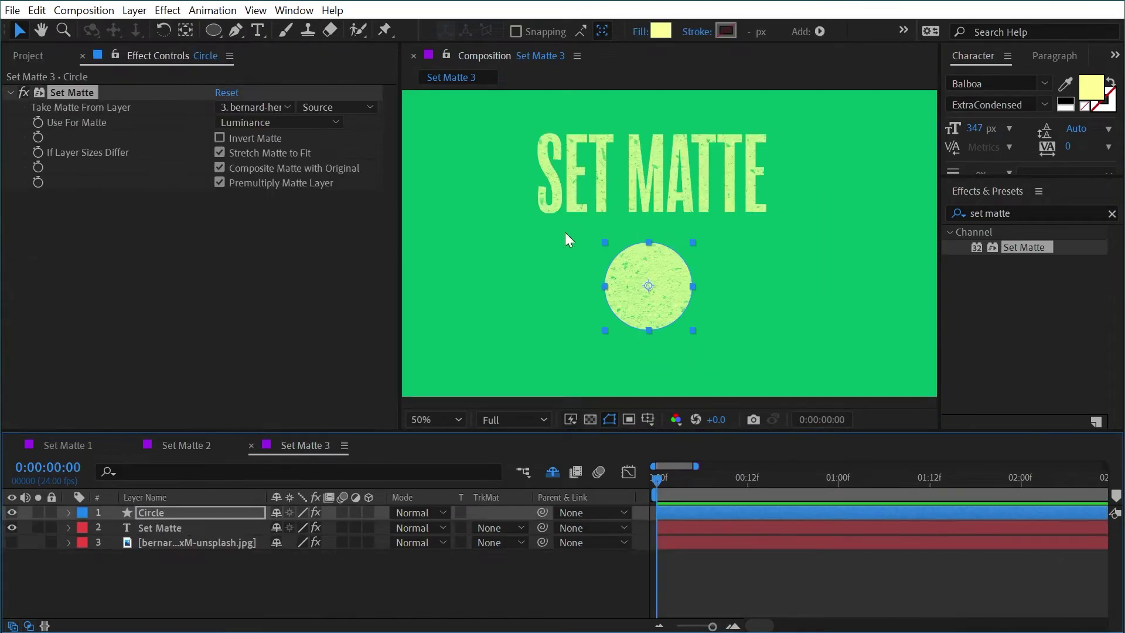
pyautogui.click(182, 450)
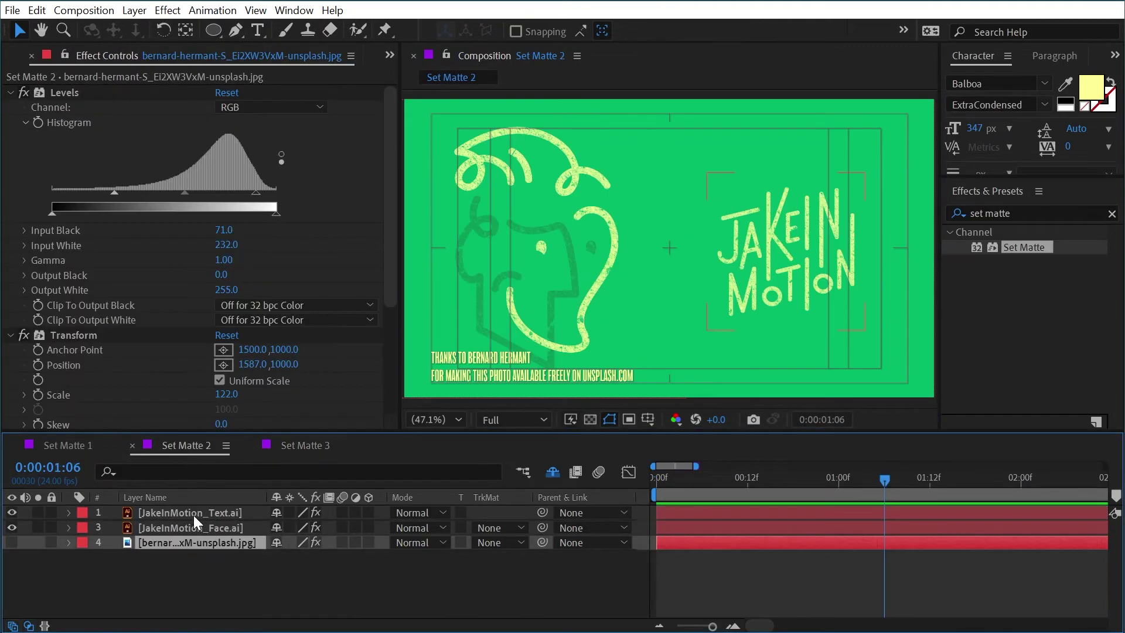
pyautogui.click(188, 517)
pyautogui.click(181, 529)
pyautogui.click(184, 515)
pyautogui.click(195, 525)
pyautogui.click(290, 526)
pyautogui.click(289, 512)
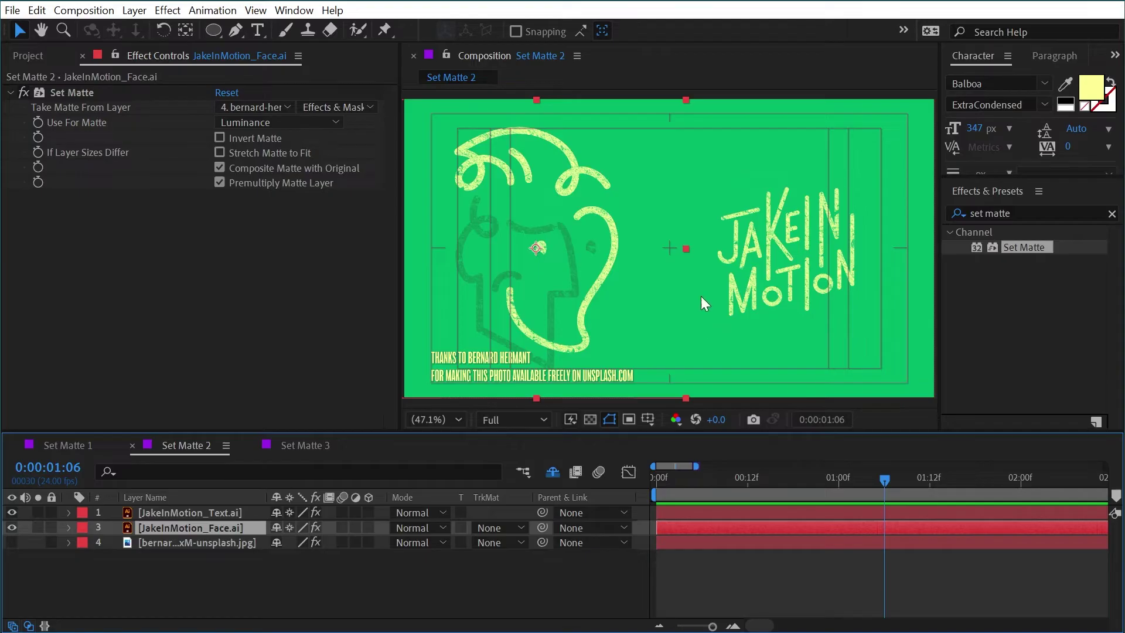
pyautogui.moveTo(551, 254)
pyautogui.mouseDown()
pyautogui.moveTo(587, 232)
pyautogui.moveTo(550, 224)
pyautogui.moveTo(538, 240)
pyautogui.moveTo(561, 245)
pyautogui.moveTo(517, 230)
pyautogui.moveTo(586, 244)
pyautogui.moveTo(512, 251)
pyautogui.moveTo(530, 227)
pyautogui.moveTo(574, 219)
pyautogui.moveTo(542, 244)
pyautogui.mouseUp()
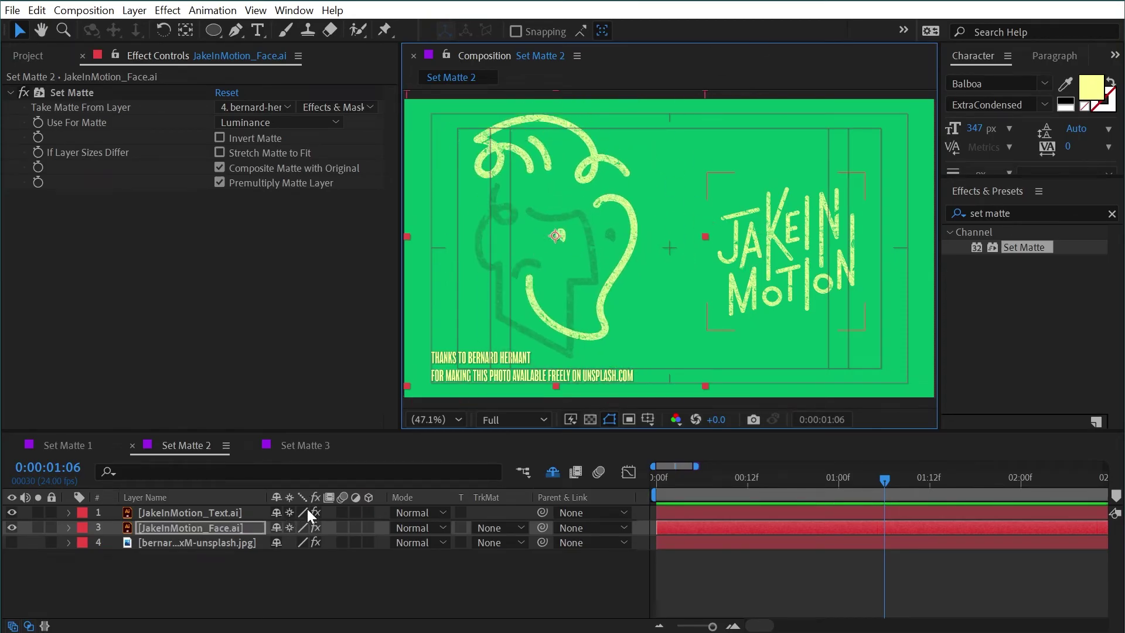
# Back in Set Matte 3, reposition the textured circle slightly right and lower.
pyautogui.click(301, 445)
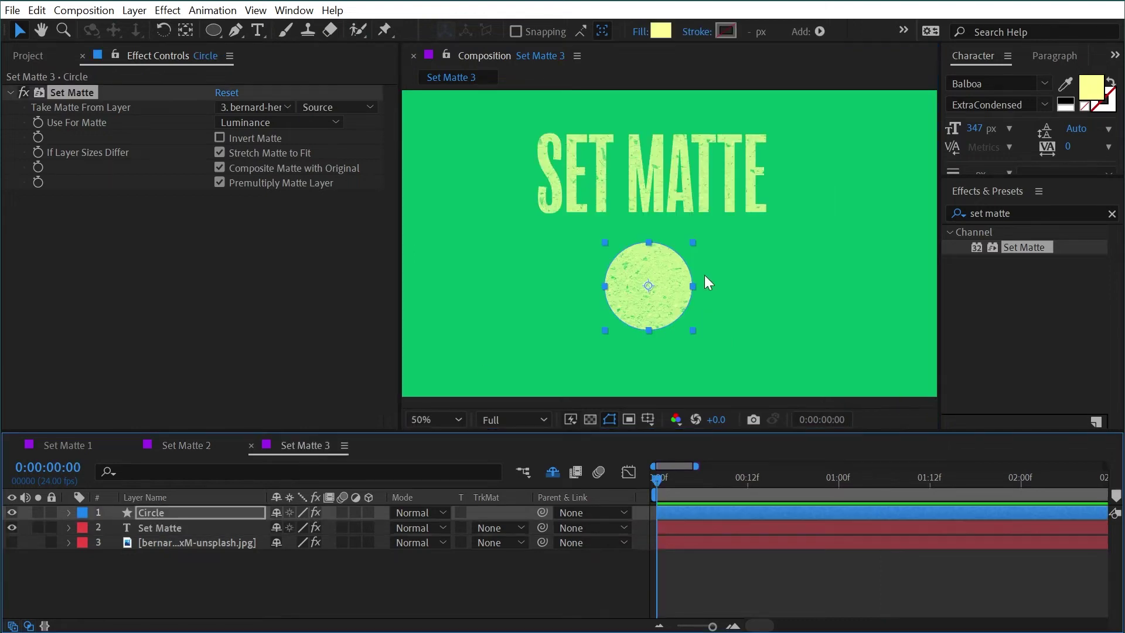
pyautogui.scroll(-2, 677, 244)
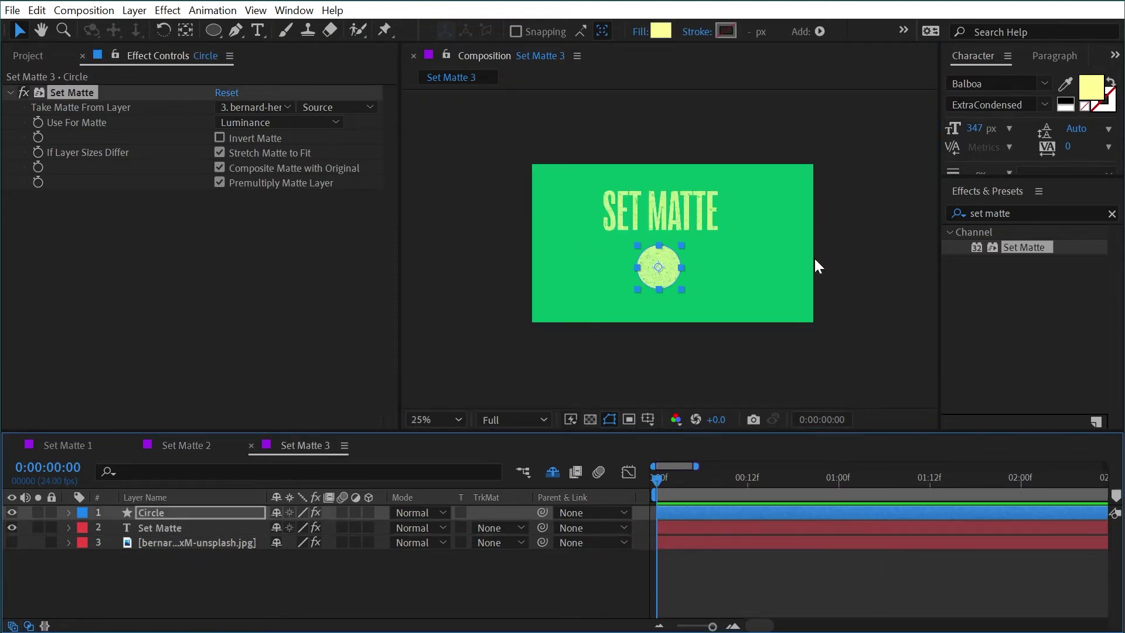
pyautogui.scroll(2, 668, 252)
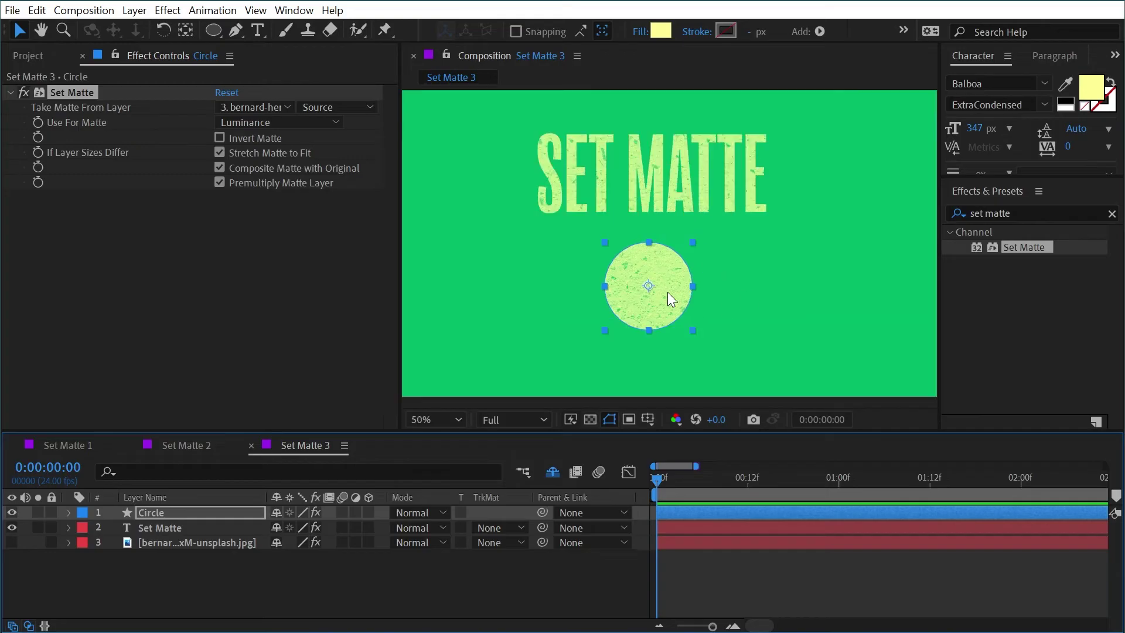
pyautogui.moveTo(669, 279)
pyautogui.mouseDown()
pyautogui.moveTo(659, 254)
pyautogui.moveTo(657, 271)
pyautogui.mouseUp()
pyautogui.scroll(-2, 706, 280)
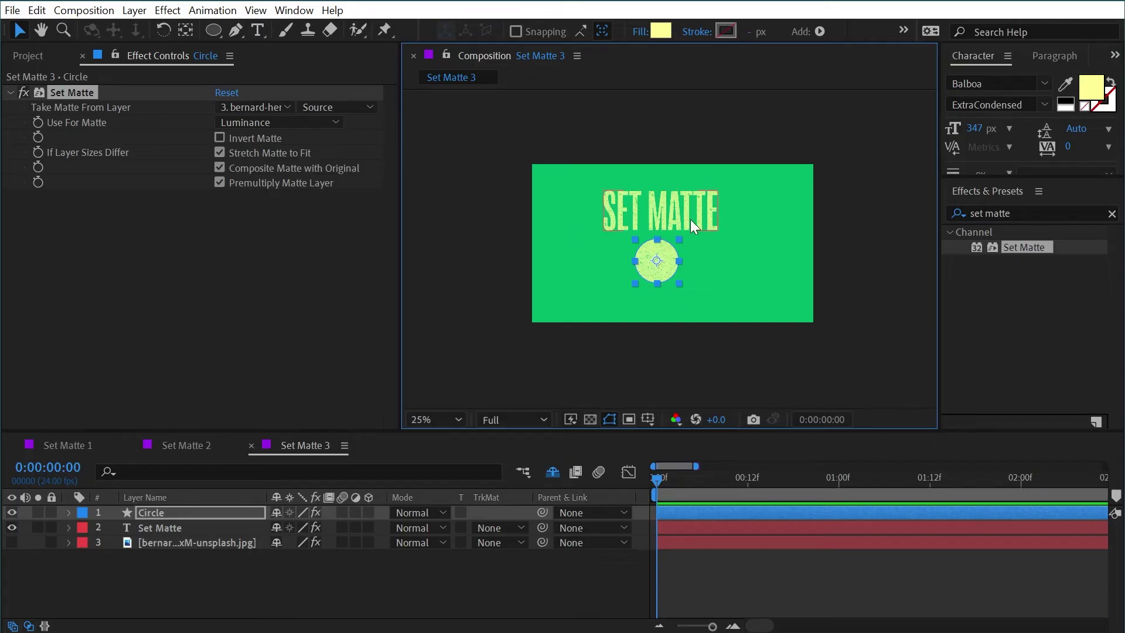
pyautogui.press('.')
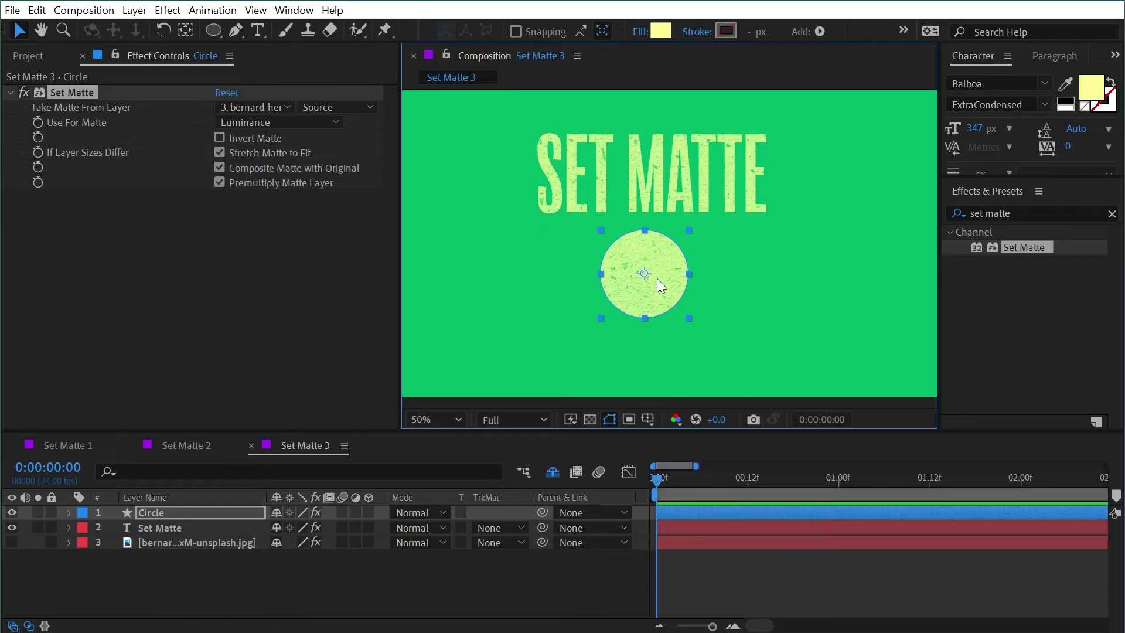
pyautogui.moveTo(656, 285); pyautogui.dragTo(687, 294)
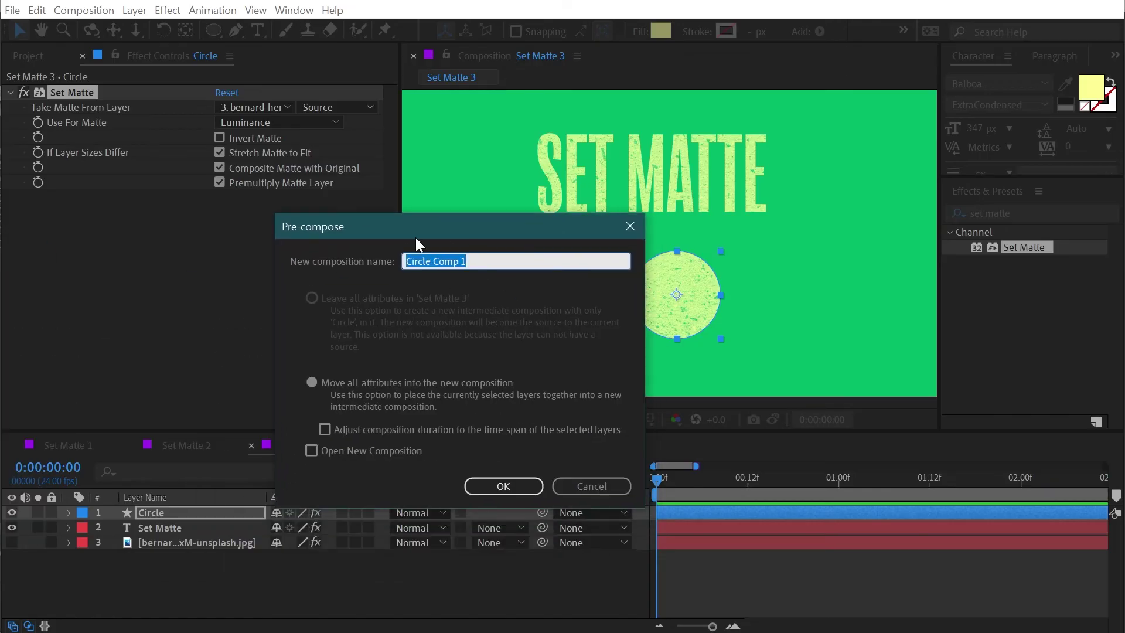
# Pre-compose the circle as 'Circle' and open the new comp.
pyautogui.write('Circle')
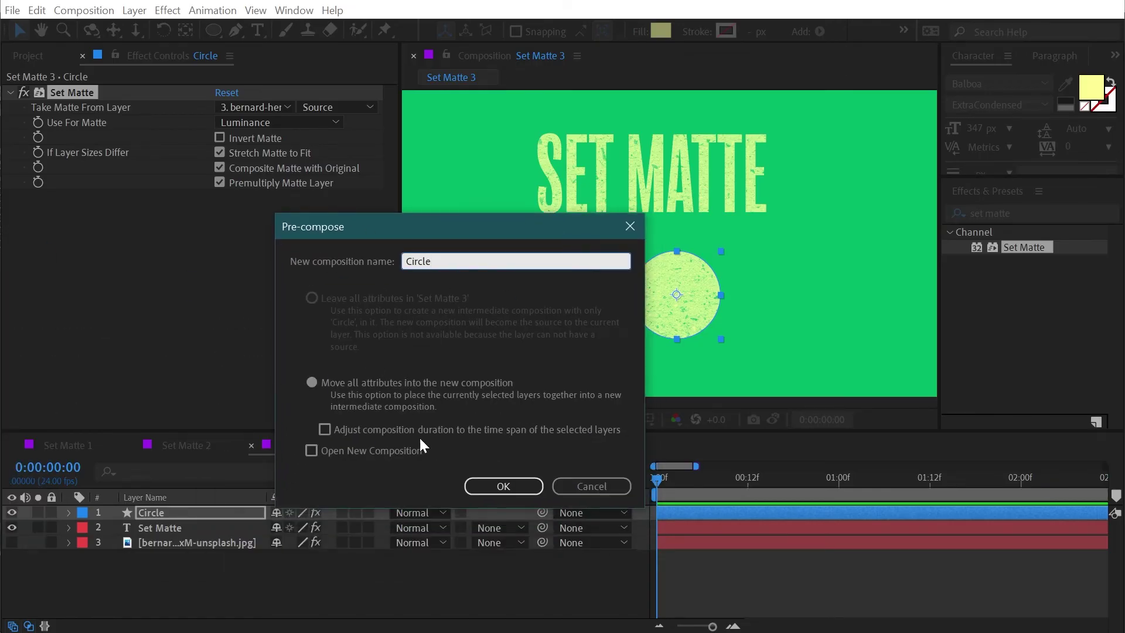
pyautogui.click(338, 306)
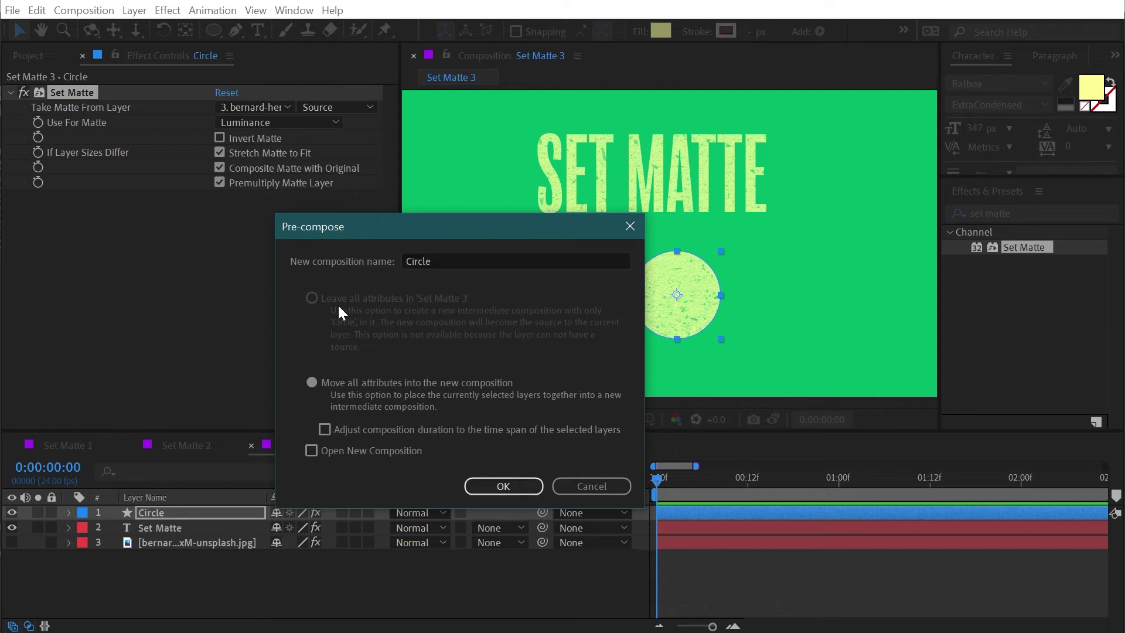
pyautogui.click(503, 486)
pyautogui.click(199, 527)
pyautogui.doubleClick(199, 523)
pyautogui.click(189, 518)
pyautogui.doubleClick(187, 515)
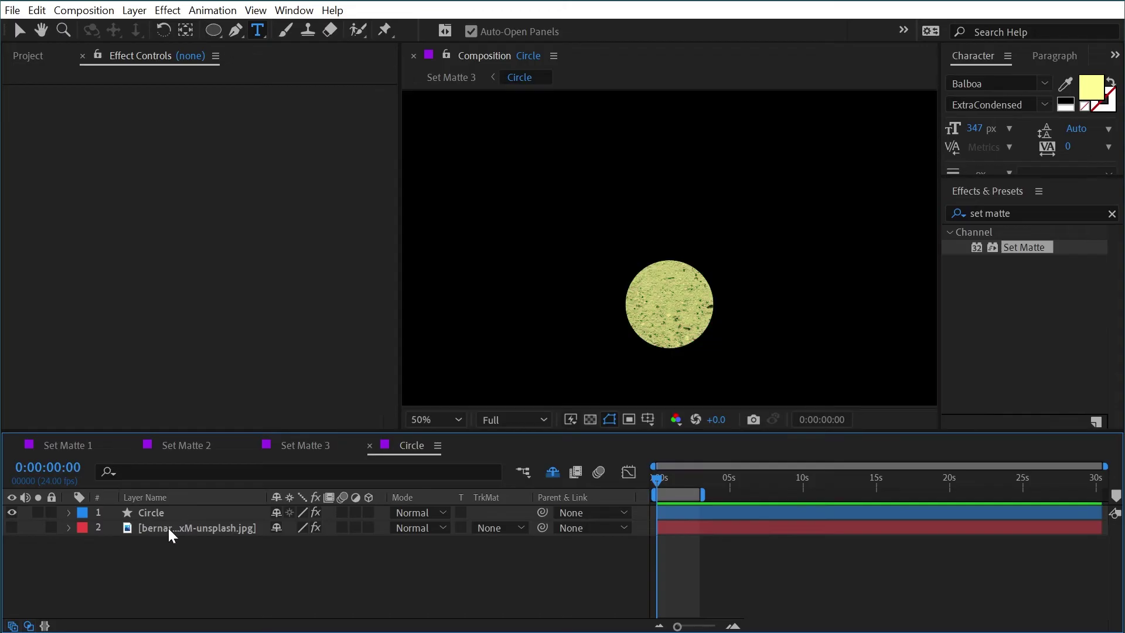
# Delete the photo layer and the circle's Set Matte, then centre the circle.
pyautogui.click(168, 528)
pyautogui.press('Delete')
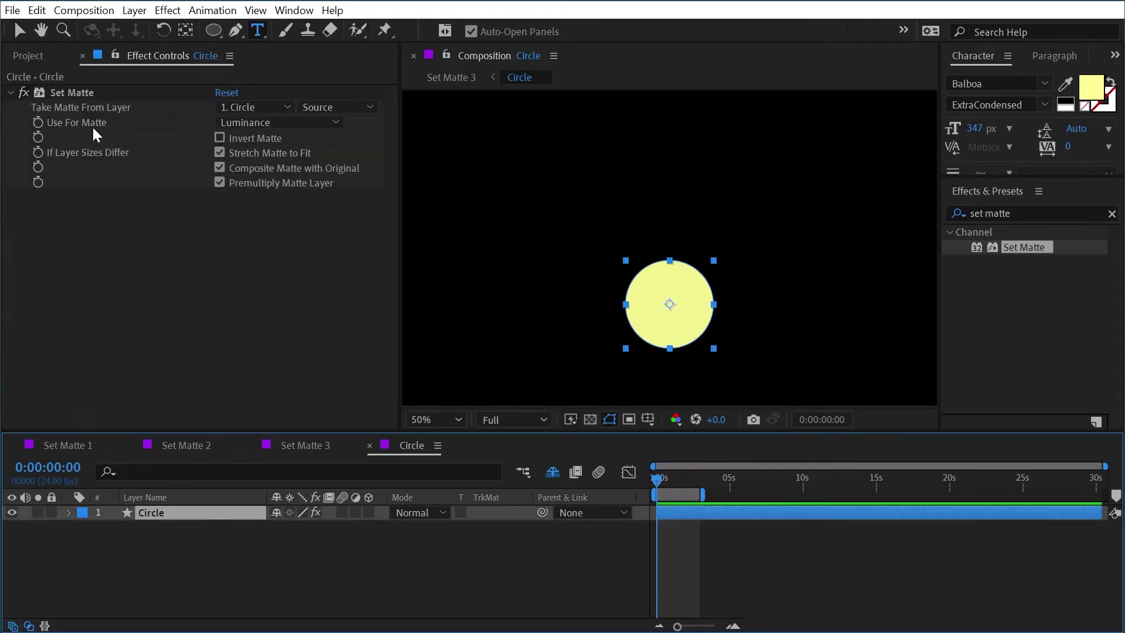
pyautogui.click(72, 93)
pyautogui.press('Delete')
pyautogui.press('v')
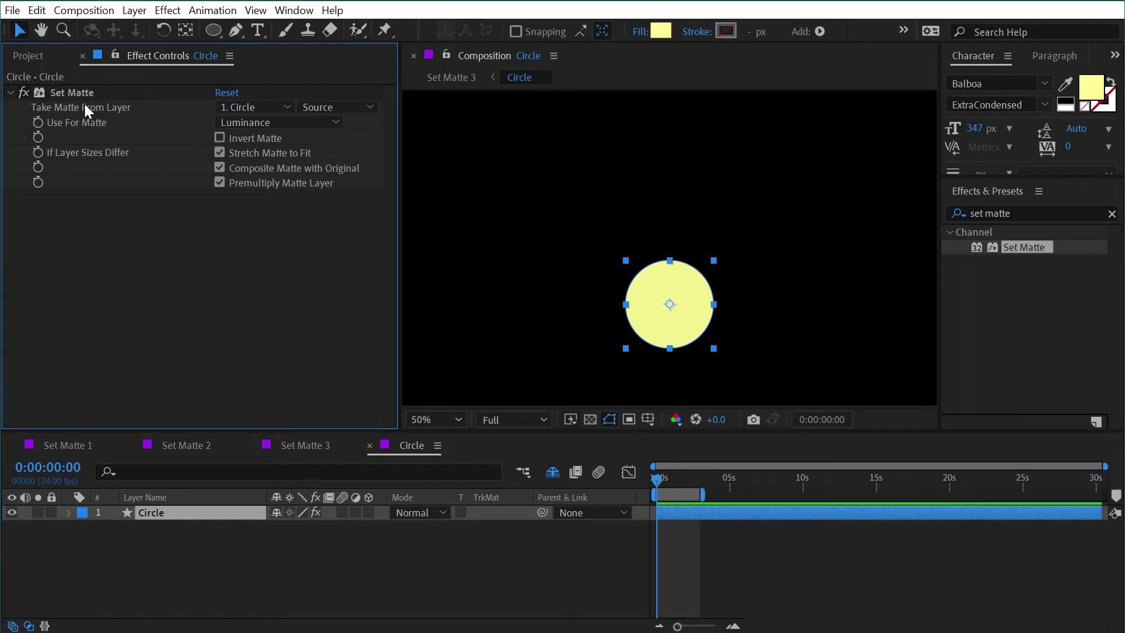
pyautogui.press('Delete')
pyautogui.click(675, 304)
pyautogui.hotkey('ctrl', 'Home')
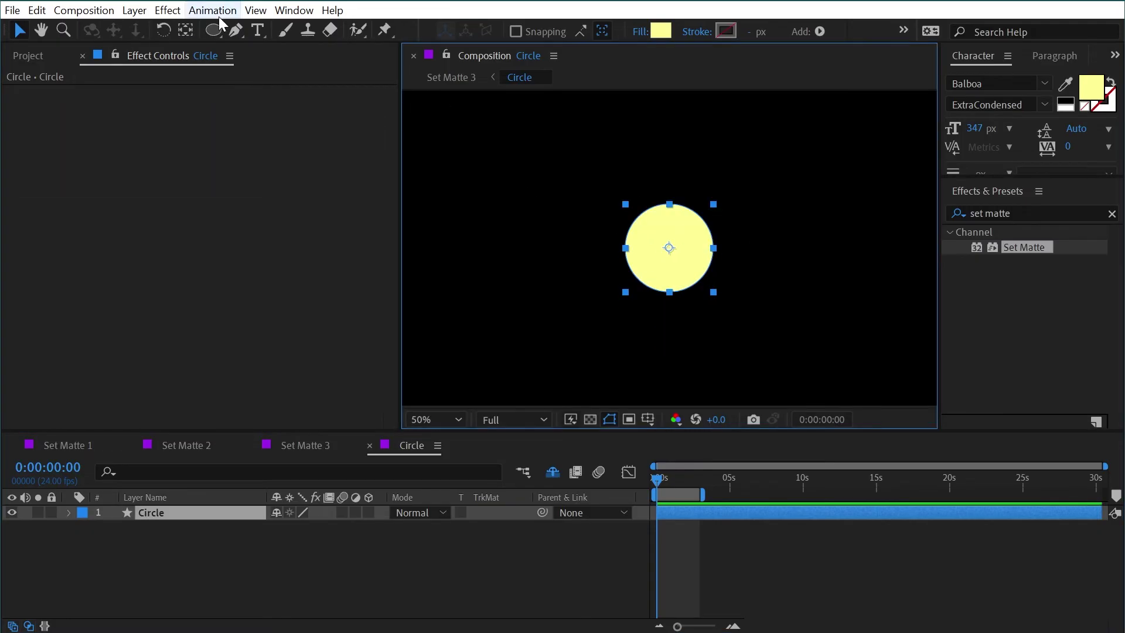
# Set the Circle comp size to 350 × 350 px in Composition Settings.
pyautogui.click(83, 10)
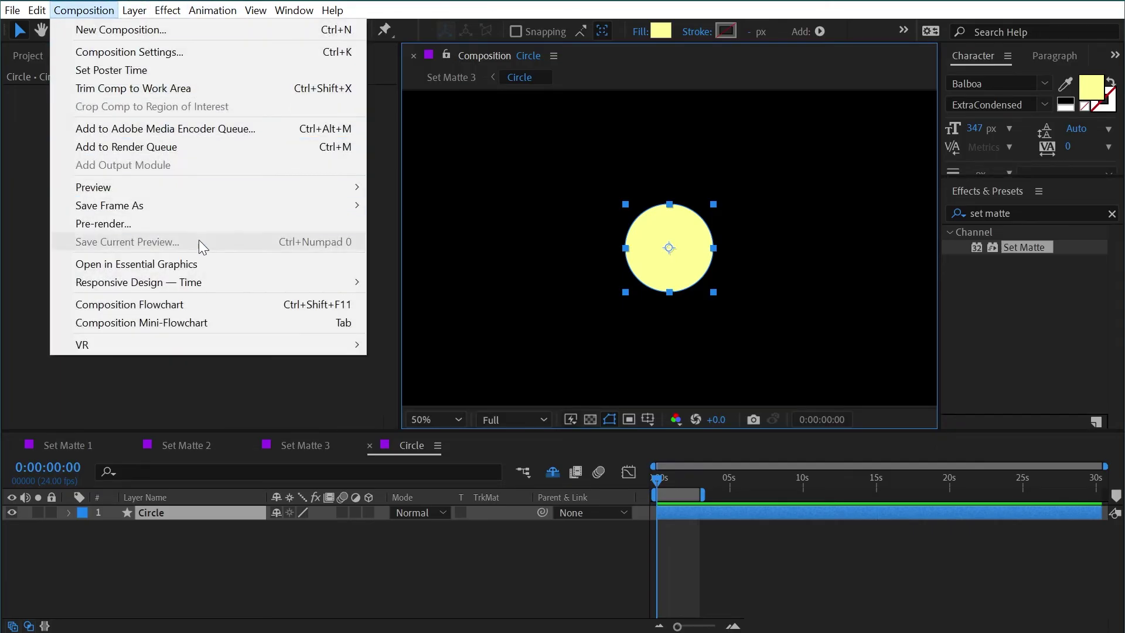
pyautogui.click(139, 54)
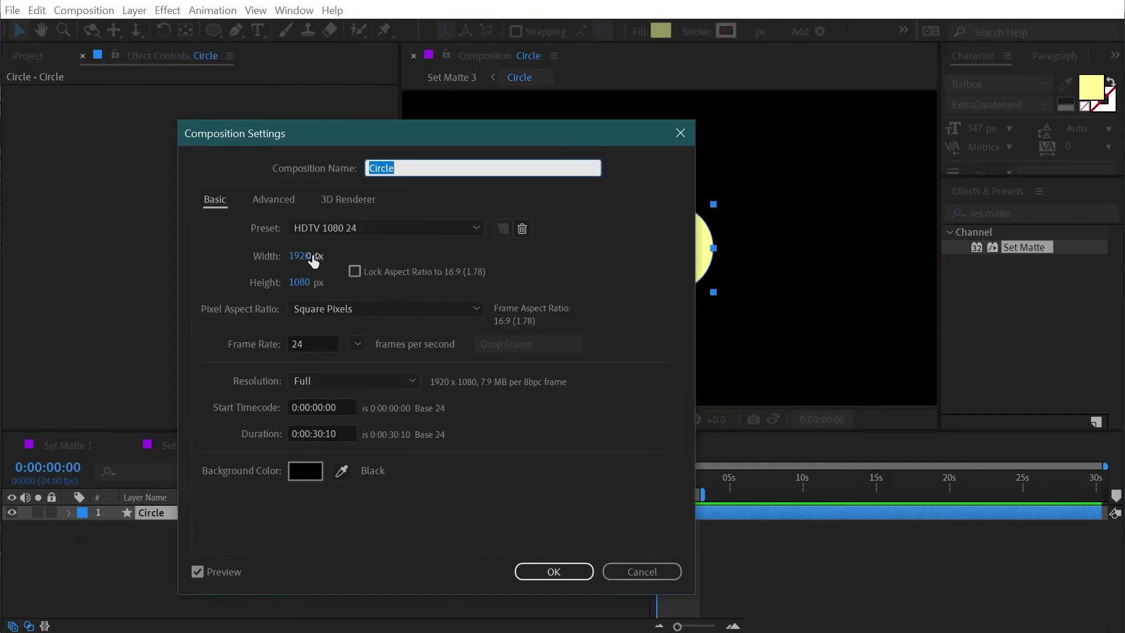
pyautogui.click(302, 256)
pyautogui.write('350')
pyautogui.press('Tab')
pyautogui.write('350')
pyautogui.press('Return')
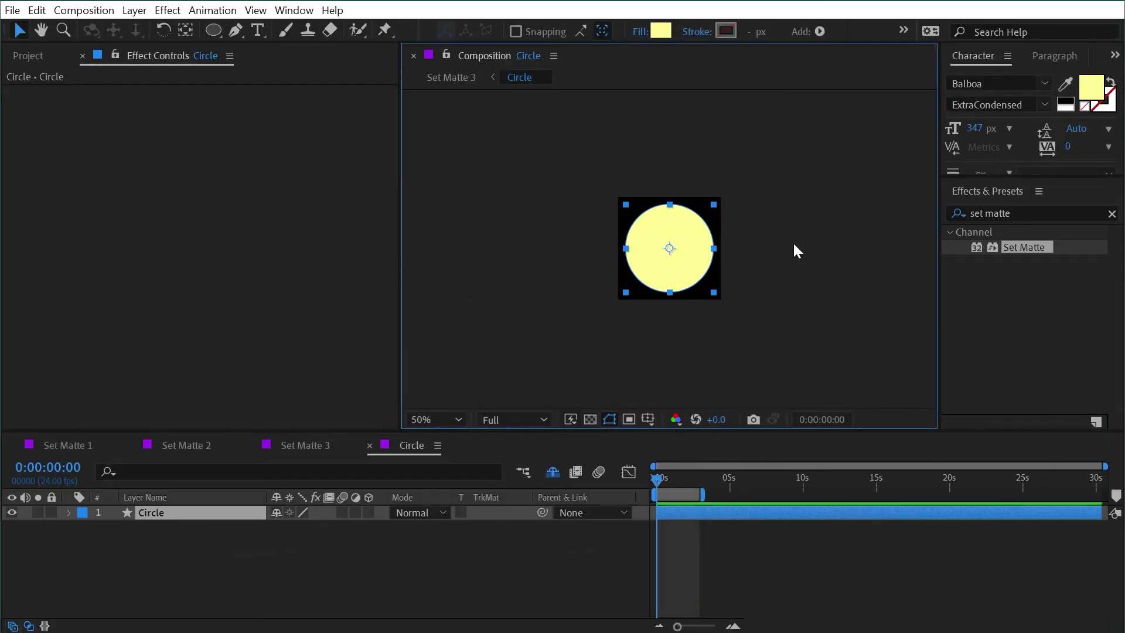
# Return to Set Matte 3, resize the circle, and position it under the title.
pyautogui.click(369, 445)
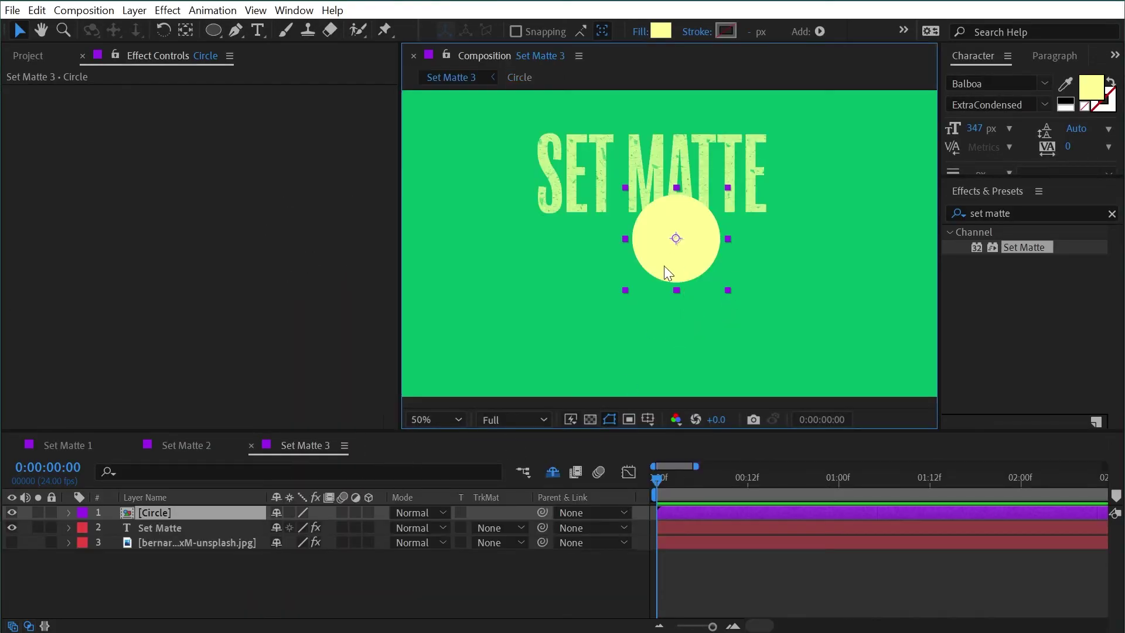
pyautogui.moveTo(670, 281); pyautogui.dragTo(917, 285)
pyautogui.moveTo(778, 253); pyautogui.dragTo(718, 273)
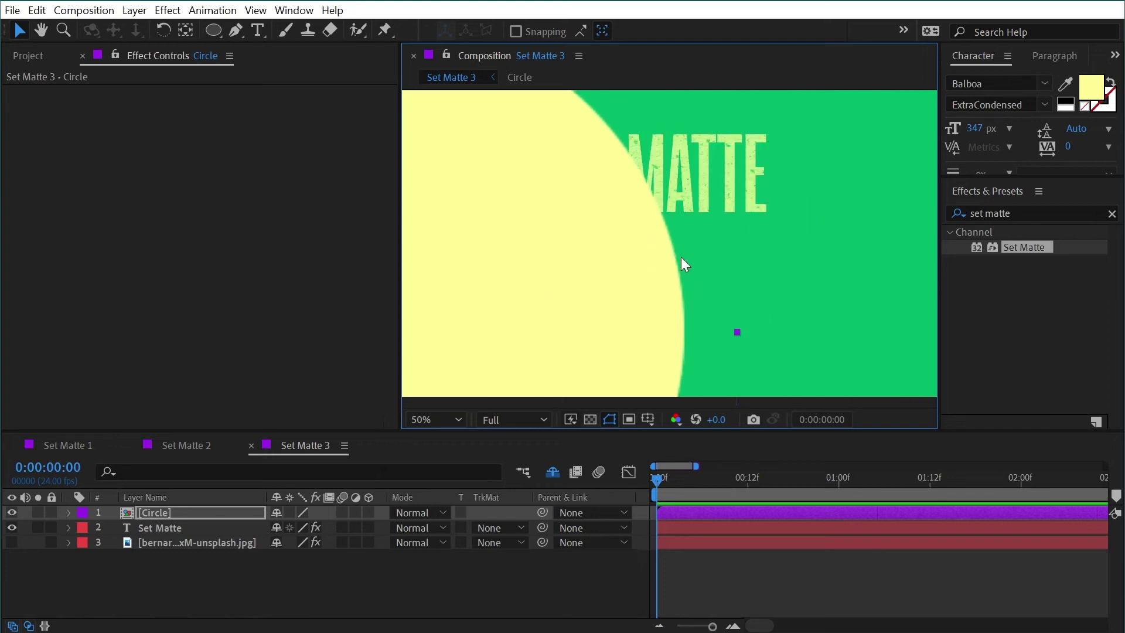
pyautogui.scroll(3, 685, 269)
pyautogui.scroll(-5, 673, 246)
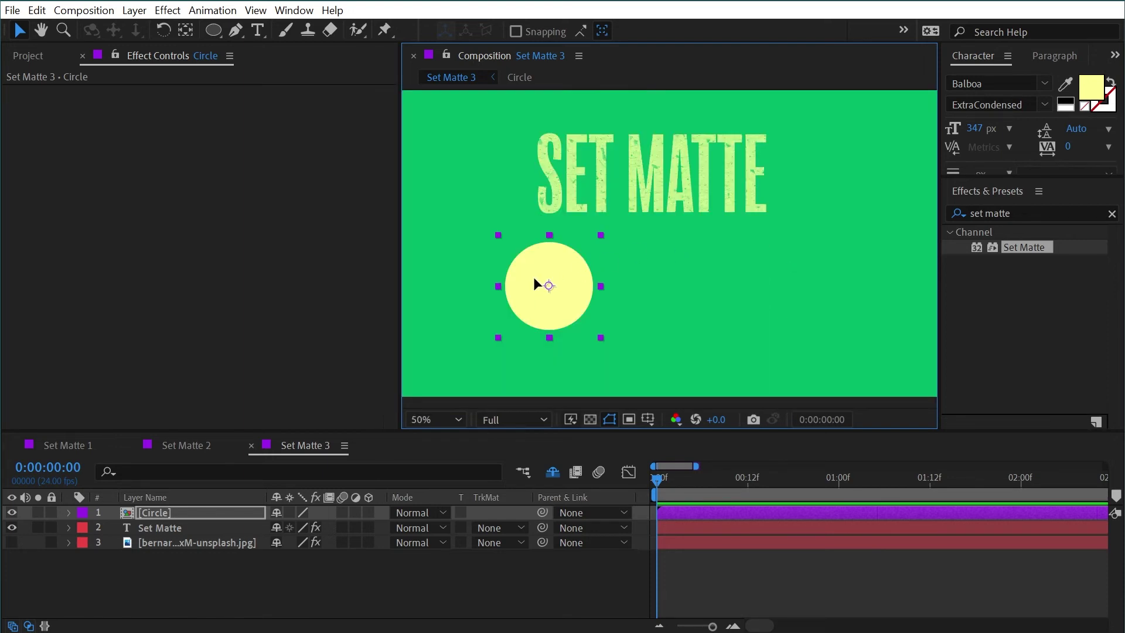
pyautogui.moveTo(535, 279); pyautogui.dragTo(615, 282)
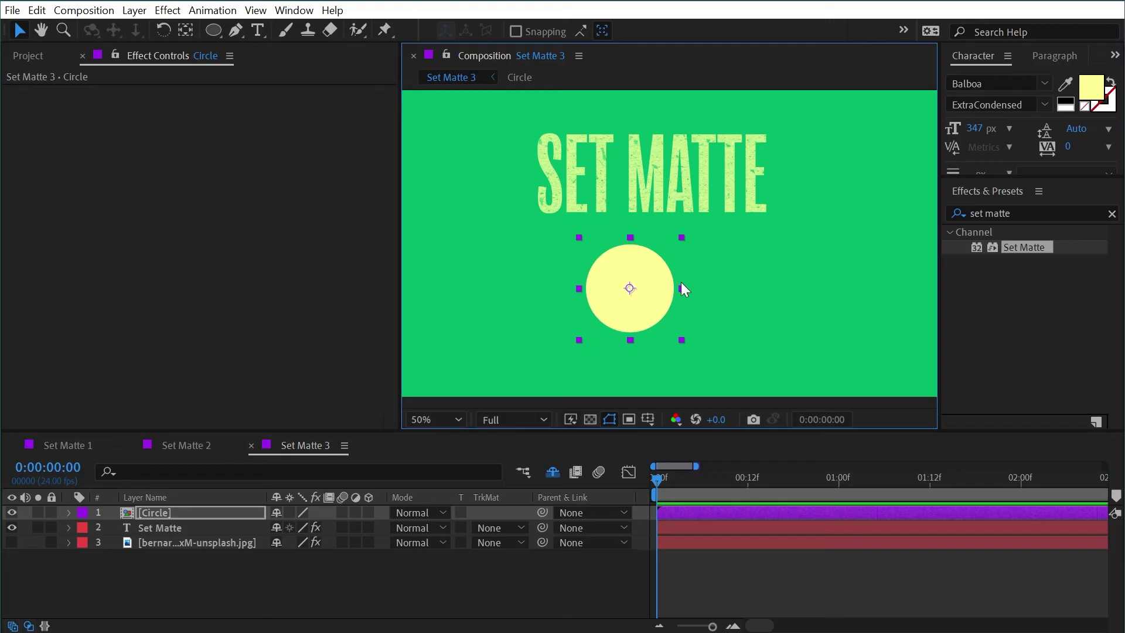
# Apply Set Matte to the Circle precomp, taking Luminance from the photo layer.
pyautogui.moveTo(1041, 247); pyautogui.dragTo(668, 329)
pyautogui.click(240, 107)
pyautogui.click(267, 183)
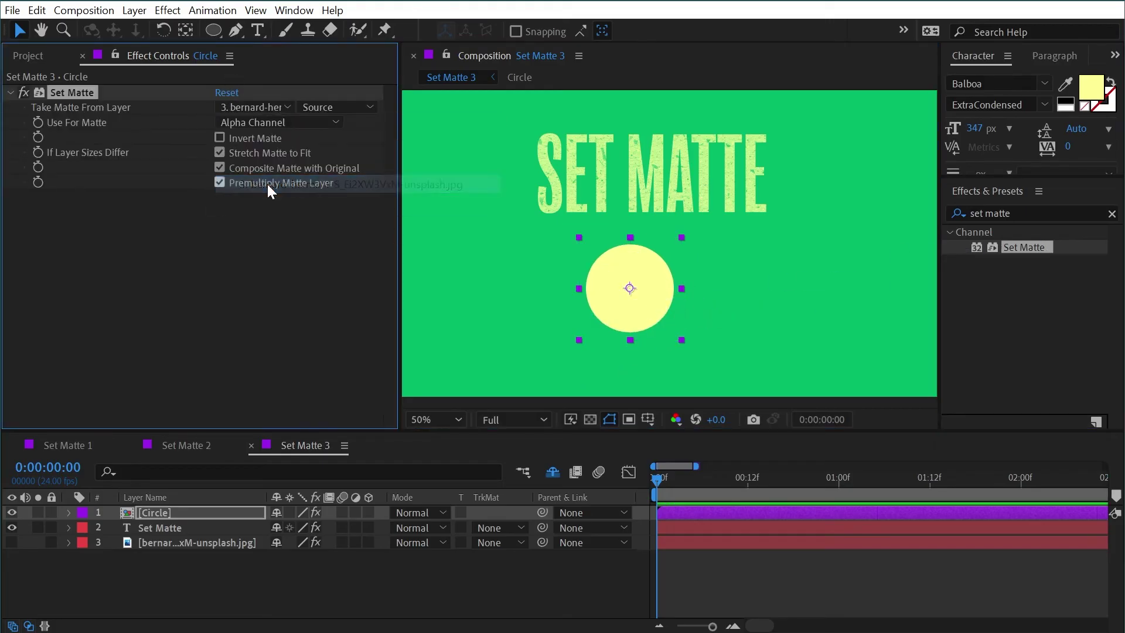
pyautogui.click(249, 120)
pyautogui.click(299, 206)
# Enable Collapse Transformations on the Circle precomp and move the circle to check its texture.
pyautogui.moveTo(624, 286)
pyautogui.mouseDown()
pyautogui.moveTo(665, 321)
pyautogui.moveTo(637, 281)
pyautogui.mouseUp()
pyautogui.click(290, 514)
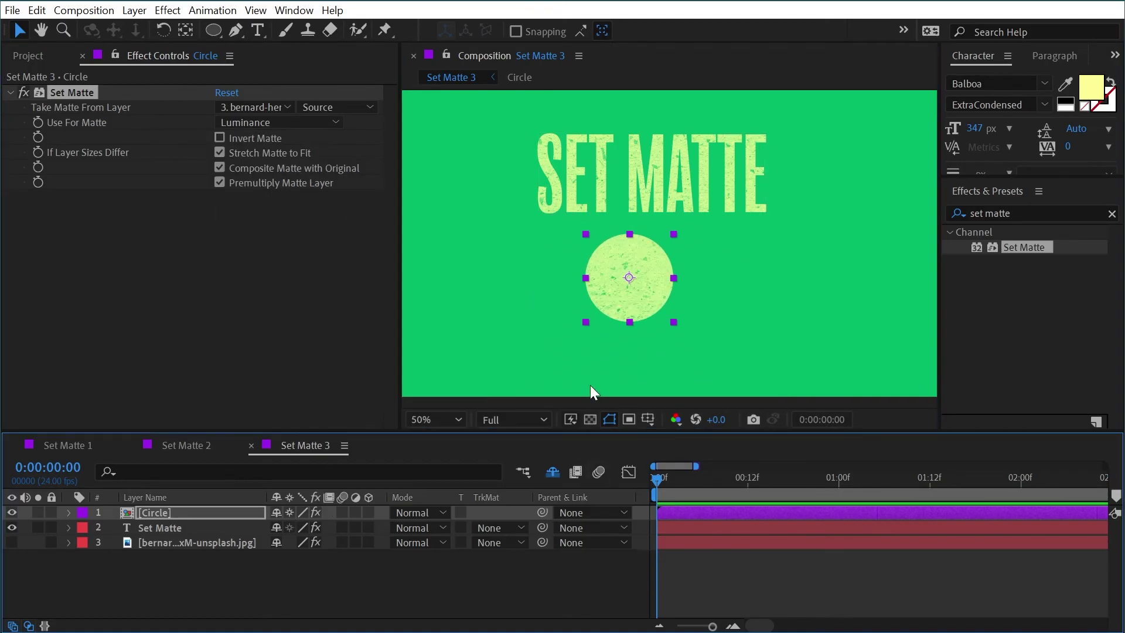
pyautogui.moveTo(625, 306); pyautogui.dragTo(653, 314)
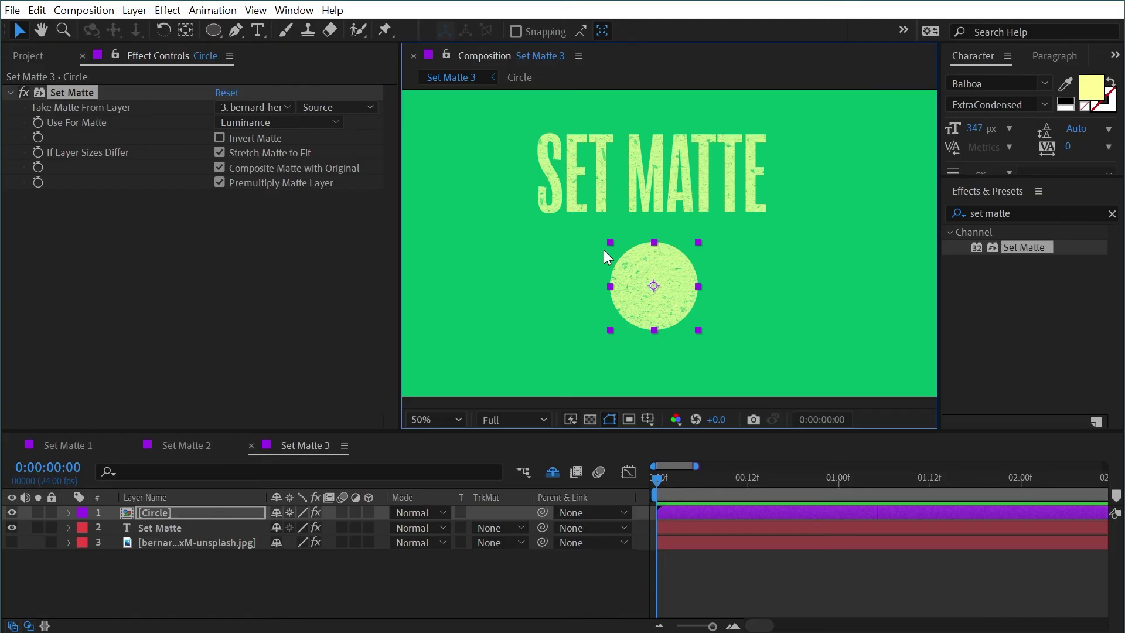
# Disable Collapse Transformations on [Circle], shift the circle left, and select the Set Matte text layer.
pyautogui.click(289, 511)
pyautogui.moveTo(668, 281); pyautogui.dragTo(605, 280)
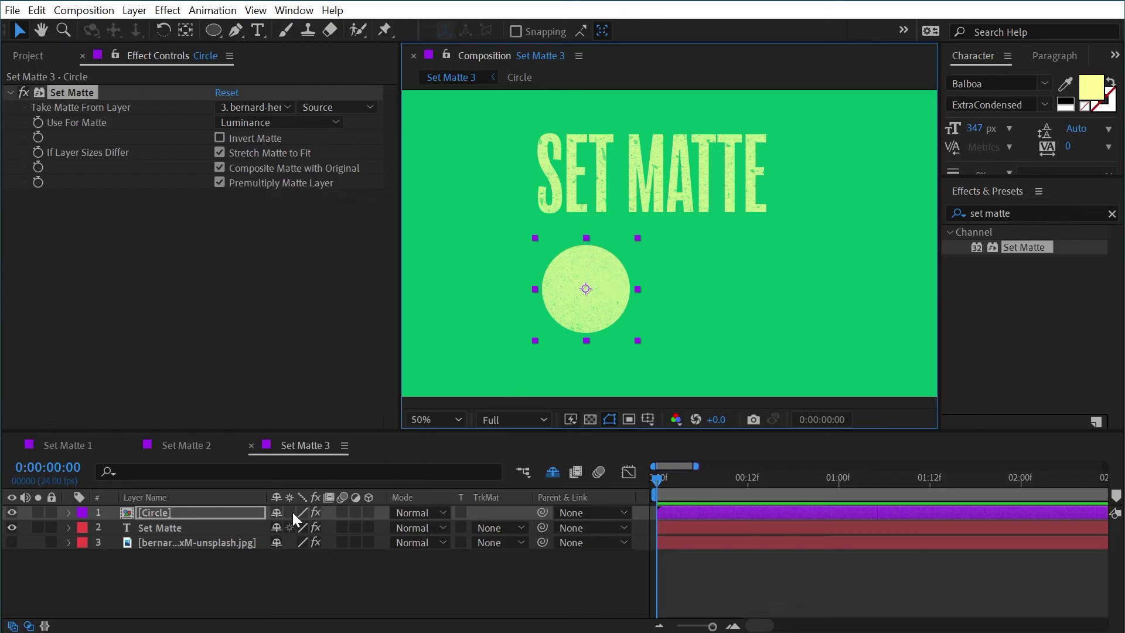
pyautogui.click(179, 521)
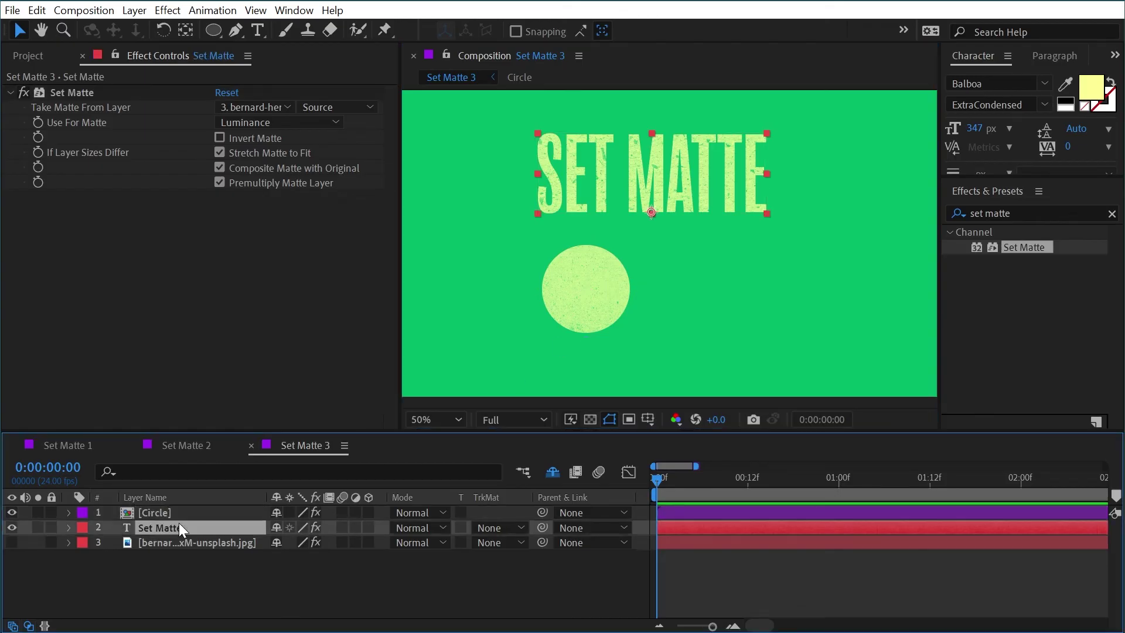